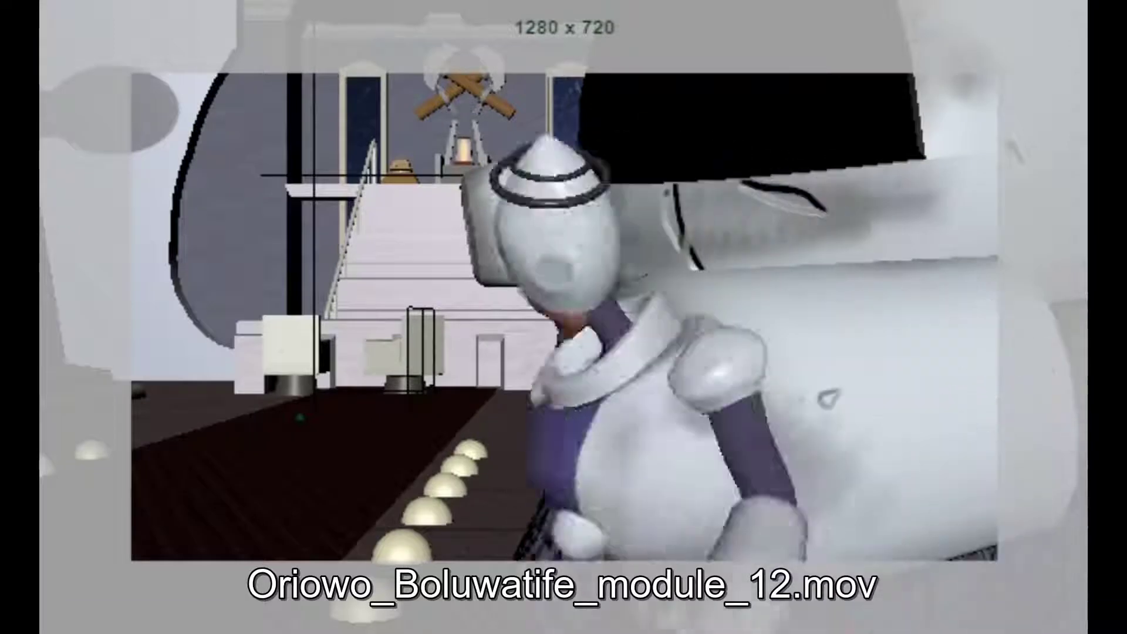
# Review the opening shot in the exported movie, replaying and scrubbing the character's turn away from the camera beside the ship.
pyautogui.moveTo(120, 479)
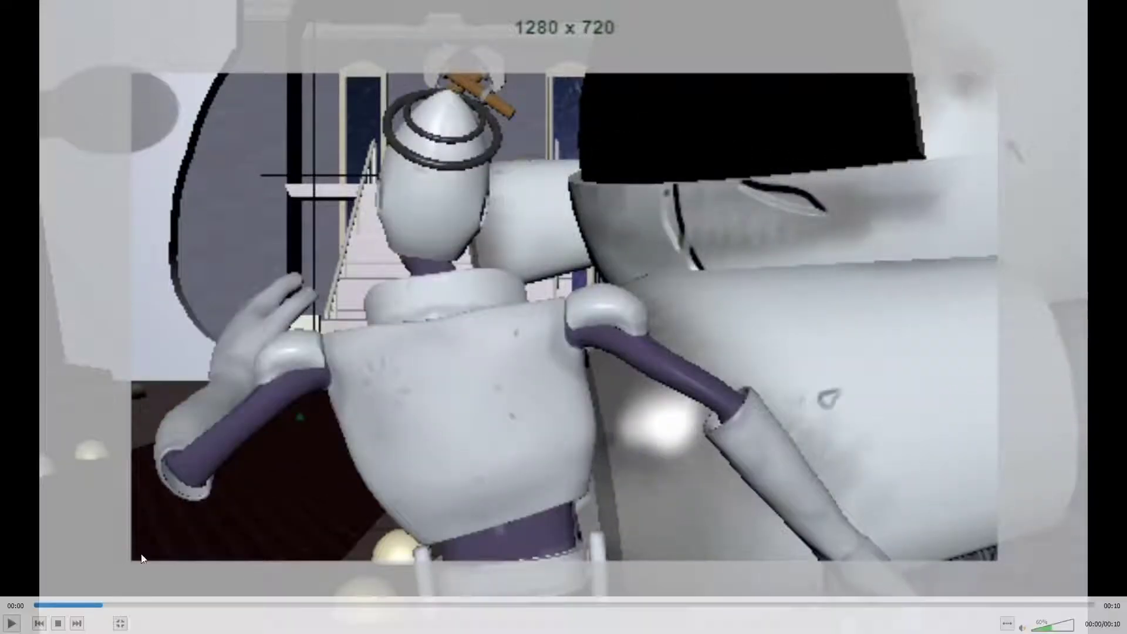
pyautogui.moveTo(91, 608); pyautogui.dragTo(9, 605)
pyautogui.press('space')
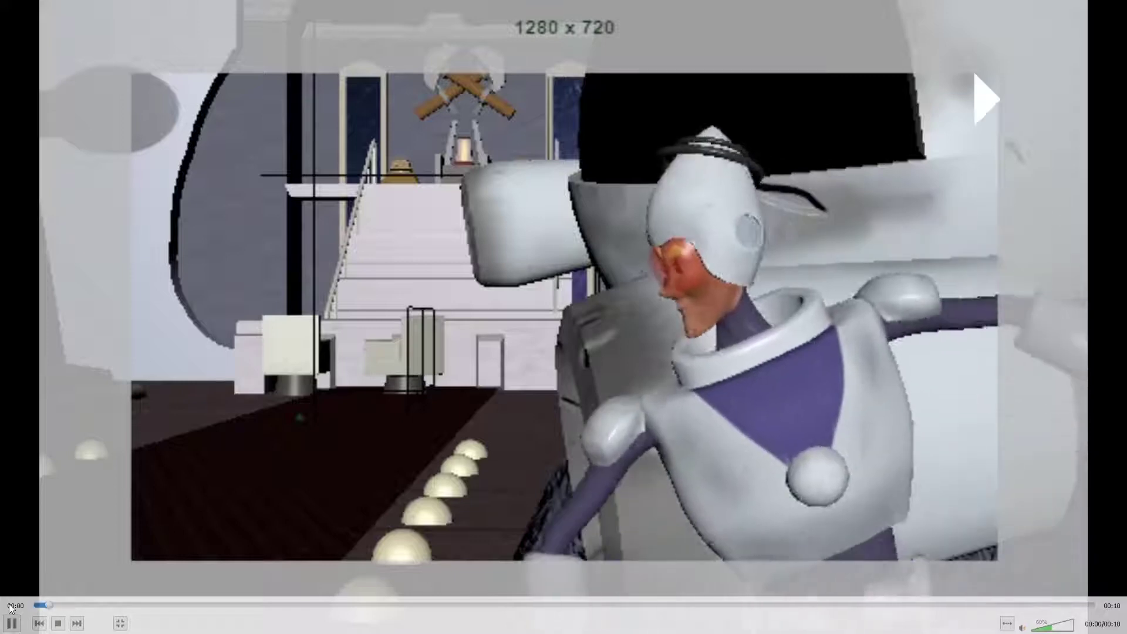
pyautogui.press('space')
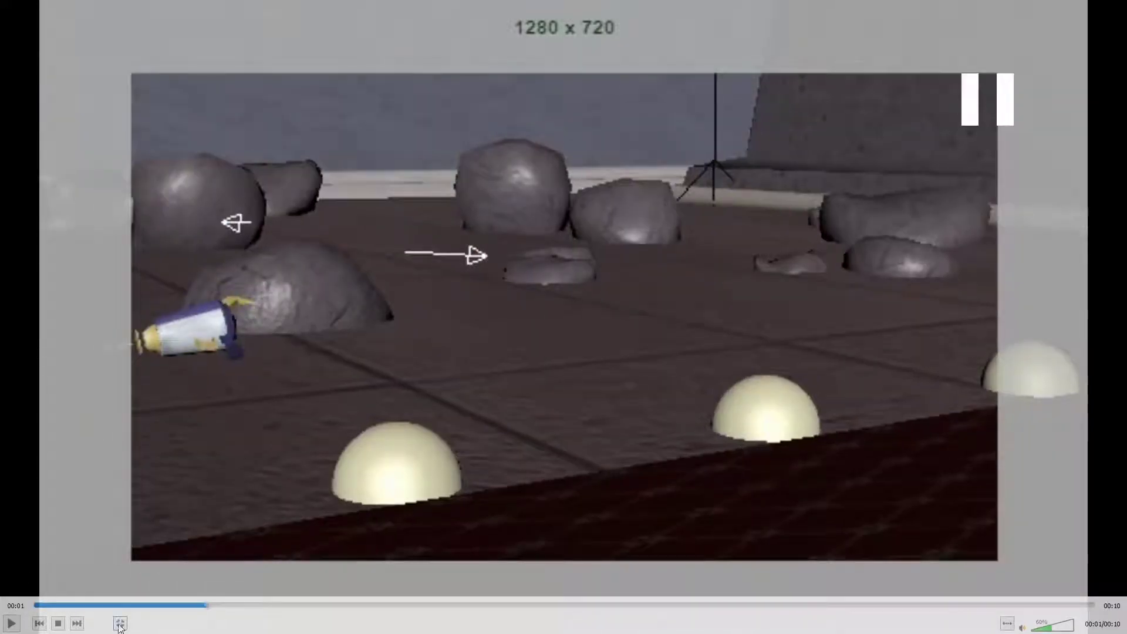
pyautogui.moveTo(199, 605); pyautogui.dragTo(83, 608)
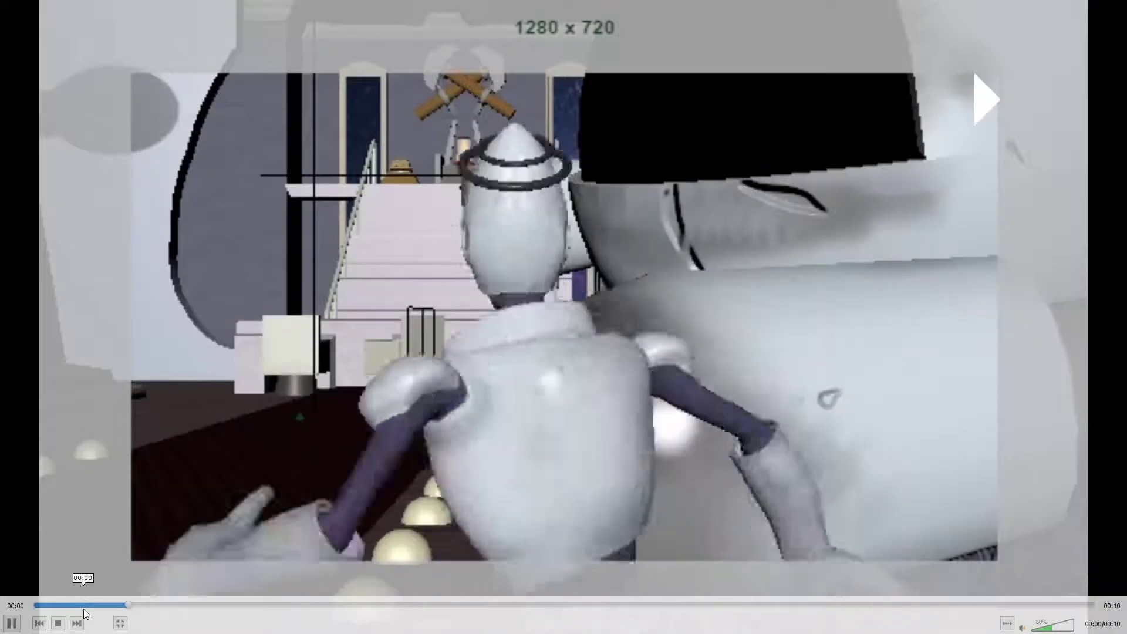
pyautogui.press('space')
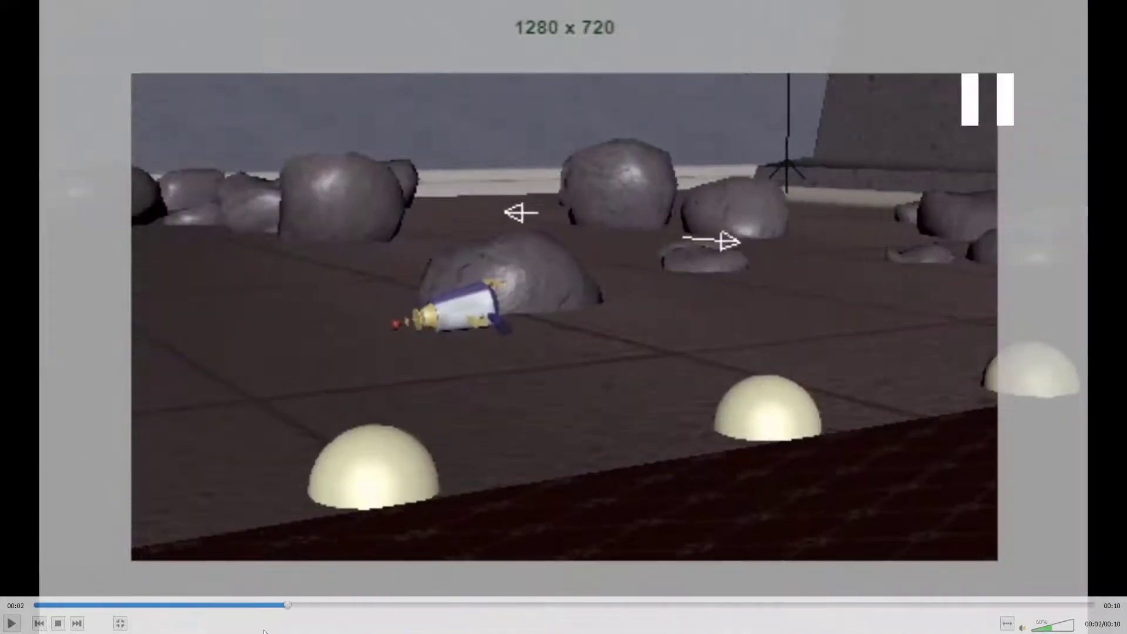
pyautogui.moveTo(288, 607); pyautogui.dragTo(94, 624)
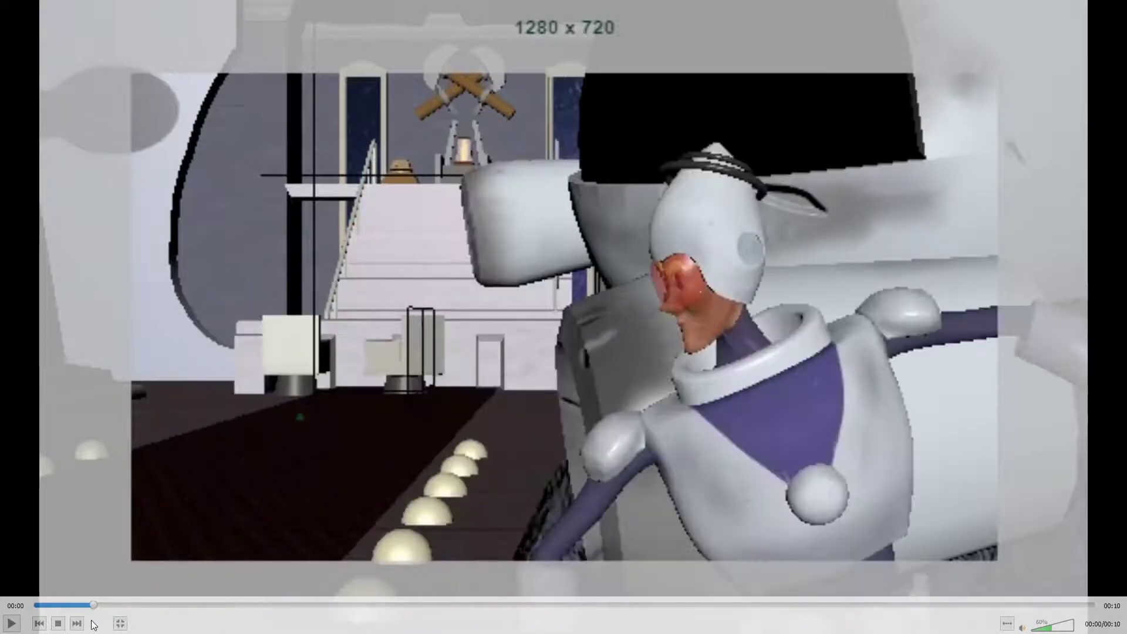
pyautogui.press('space')
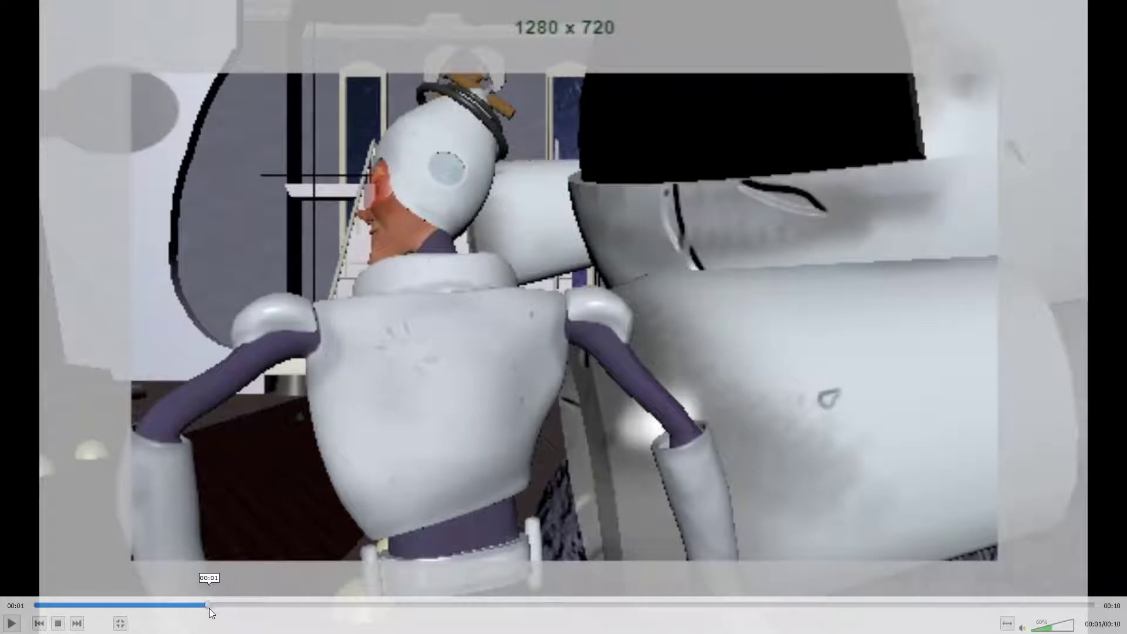
pyautogui.moveTo(208, 605); pyautogui.dragTo(179, 604)
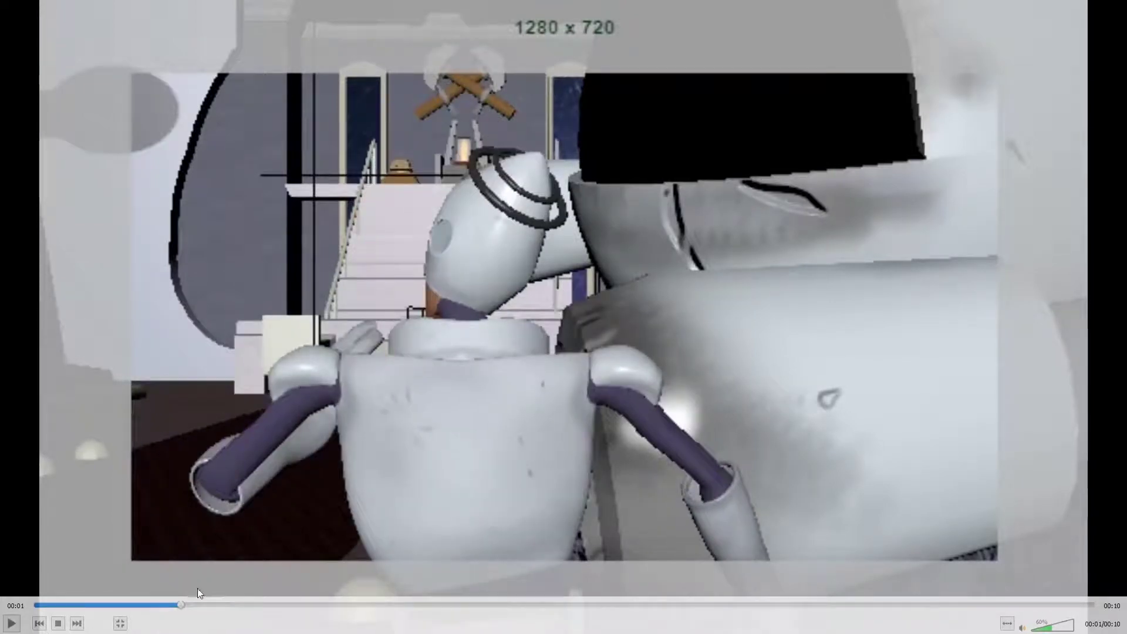
pyautogui.moveTo(178, 605)
pyautogui.mouseDown()
pyautogui.moveTo(115, 604)
pyautogui.moveTo(178, 607)
pyautogui.moveTo(162, 609)
pyautogui.mouseUp()
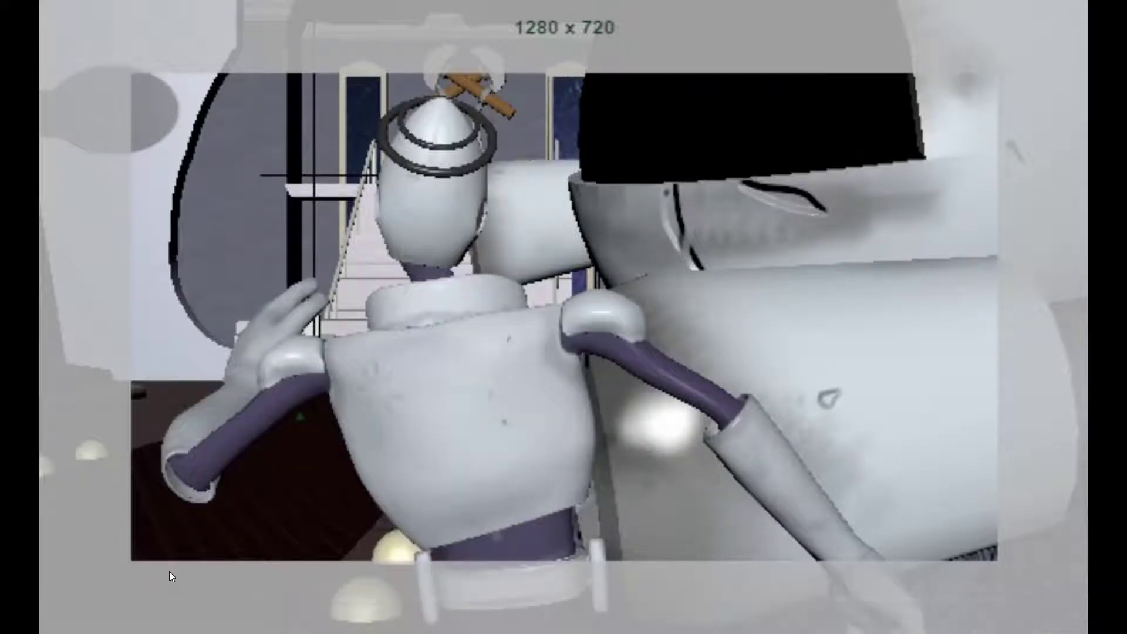
pyautogui.press('space')
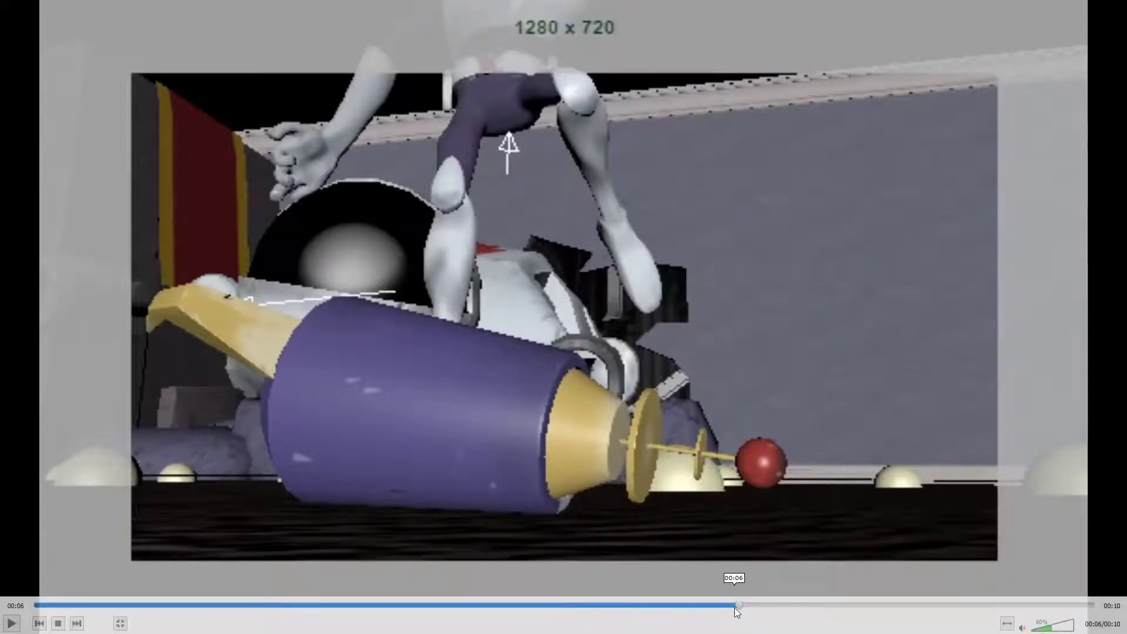
# Play the movie from the raised-hand shot beside the ship through to the closing shot of the character holding the gun.
pyautogui.moveTo(738, 605); pyautogui.dragTo(385, 608)
pyautogui.click(398, 536)
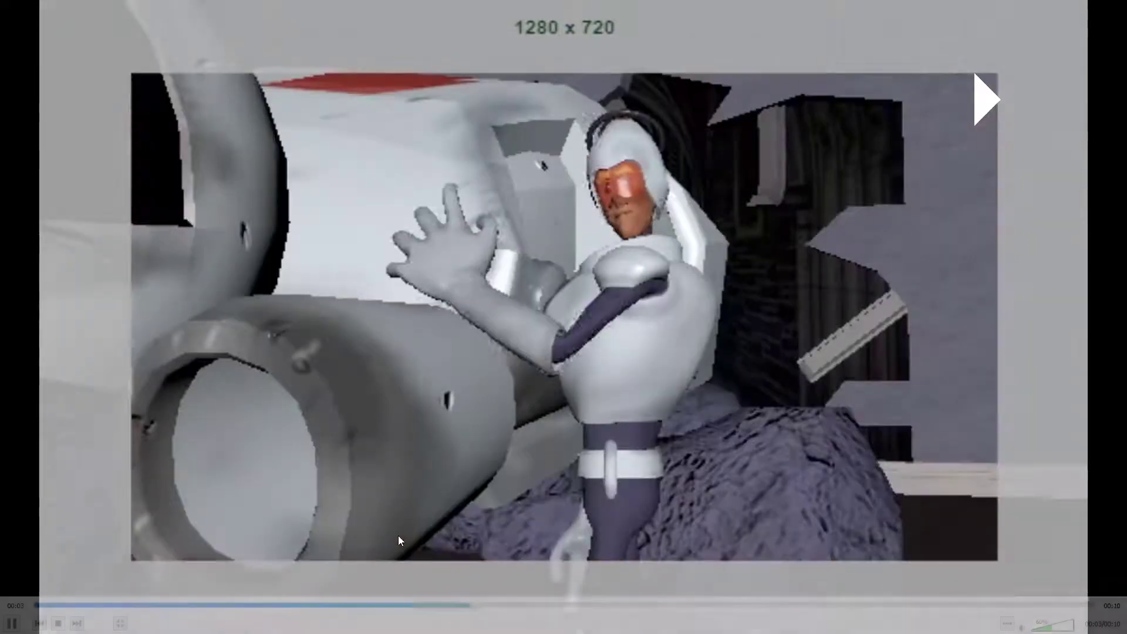
pyautogui.press('space')
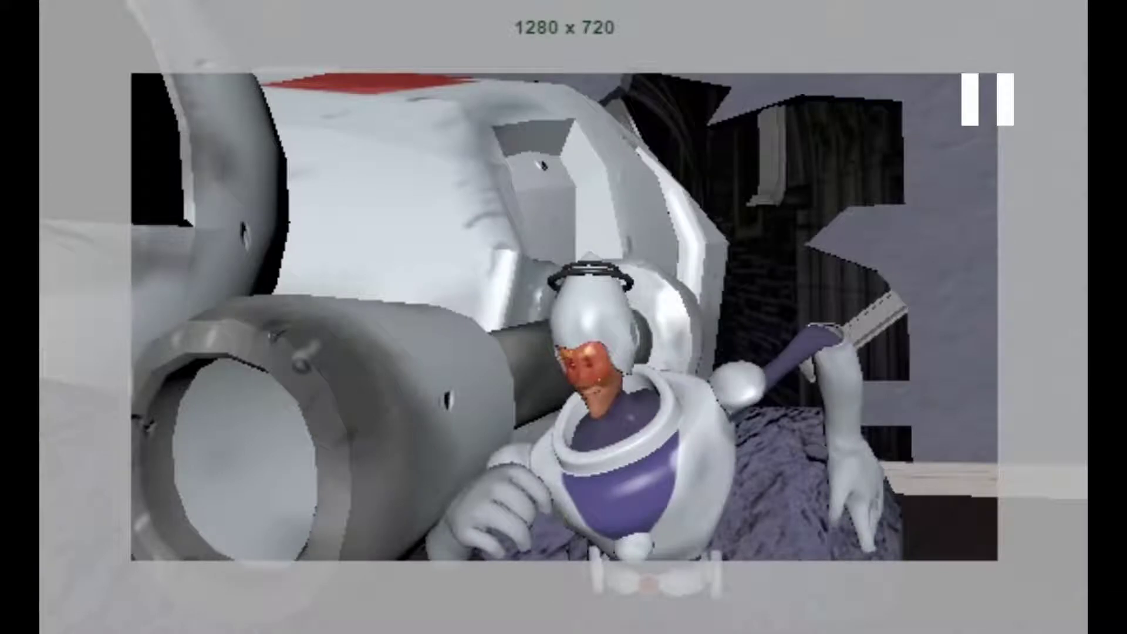
pyautogui.press('space')
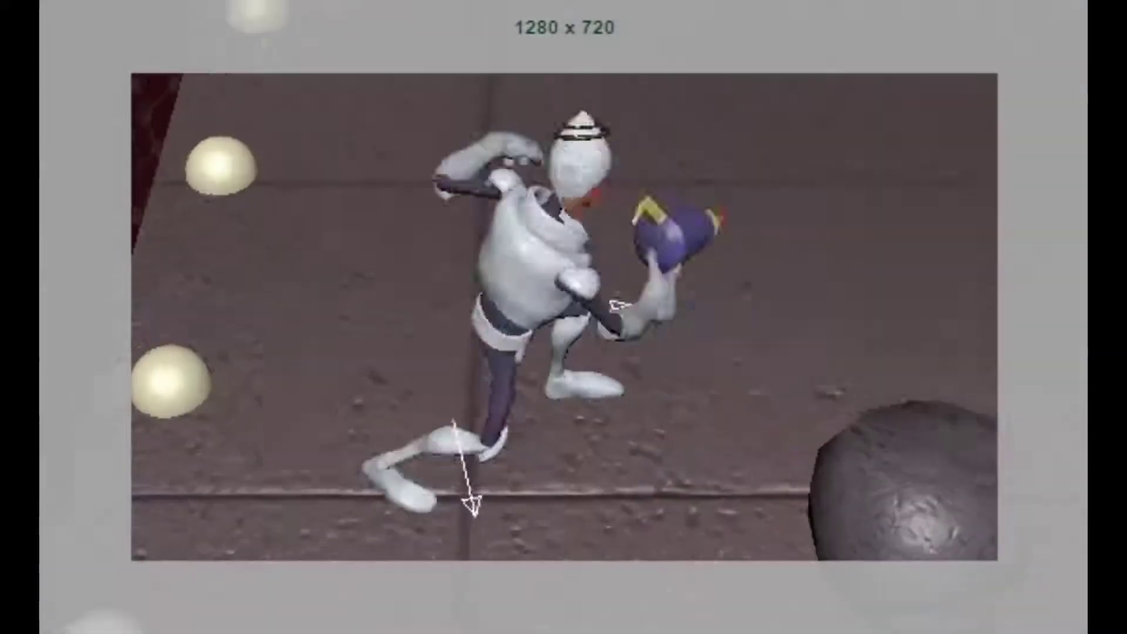
pyautogui.press('space')
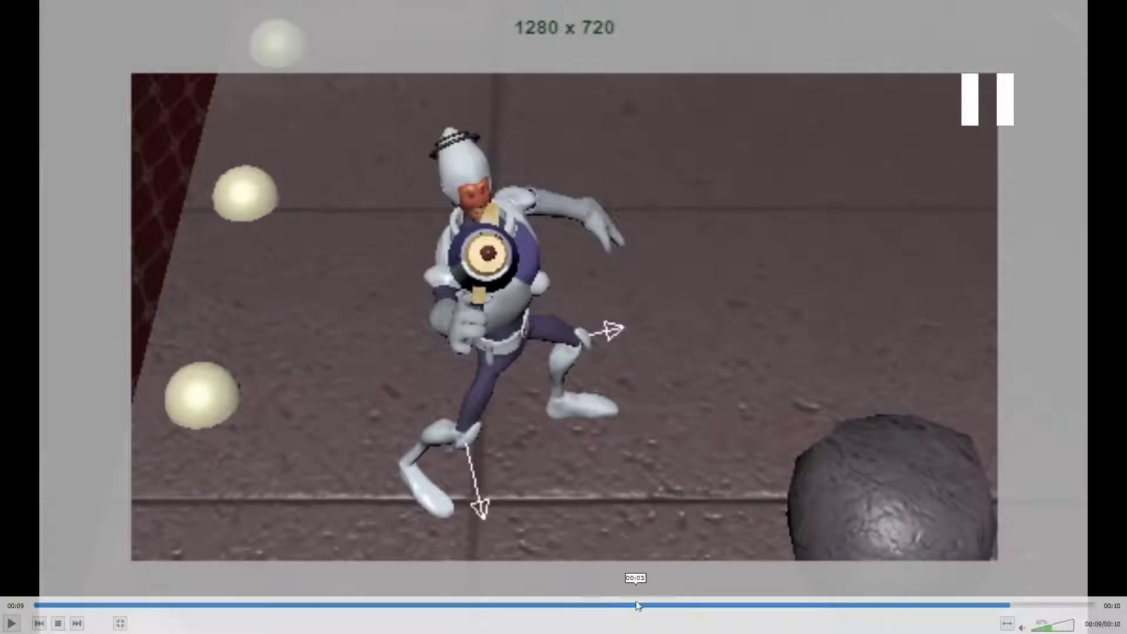
# Replay the closing shot to examine how the character's final gun-aiming pose is held.
pyautogui.moveTo(970, 608); pyautogui.dragTo(790, 611)
pyautogui.press('space')
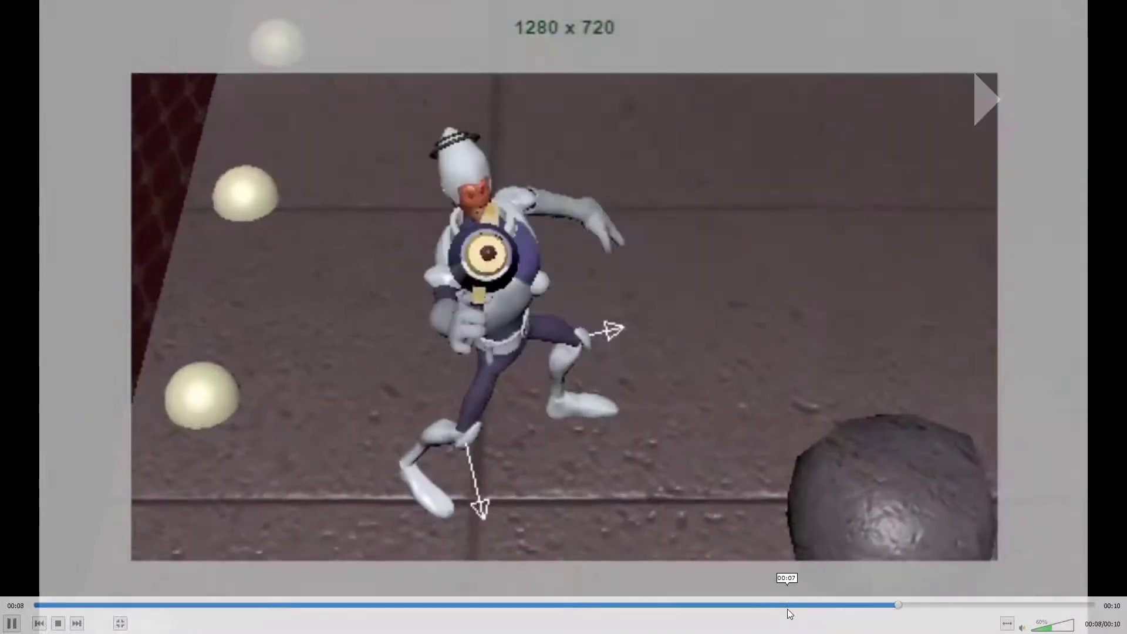
pyautogui.press('space')
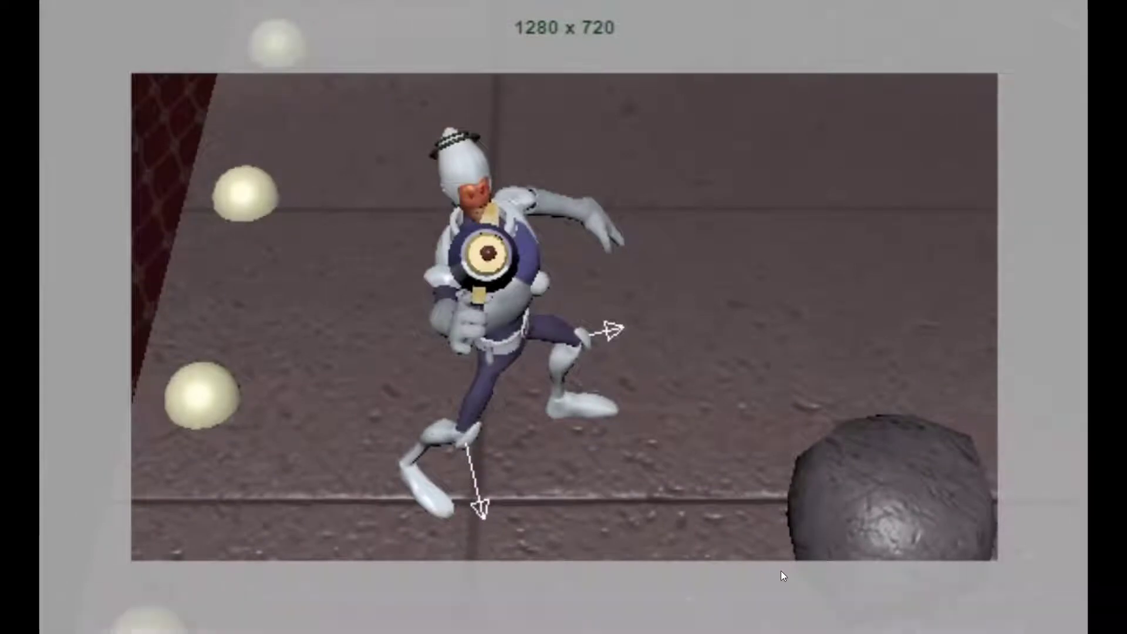
pyautogui.press('space')
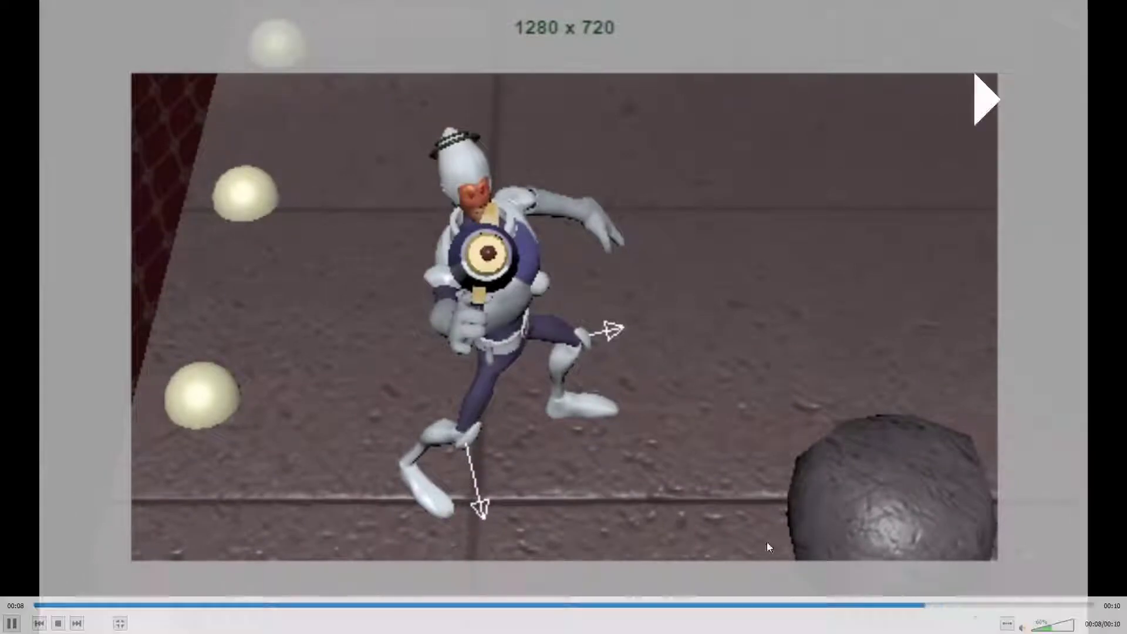
pyautogui.press('space')
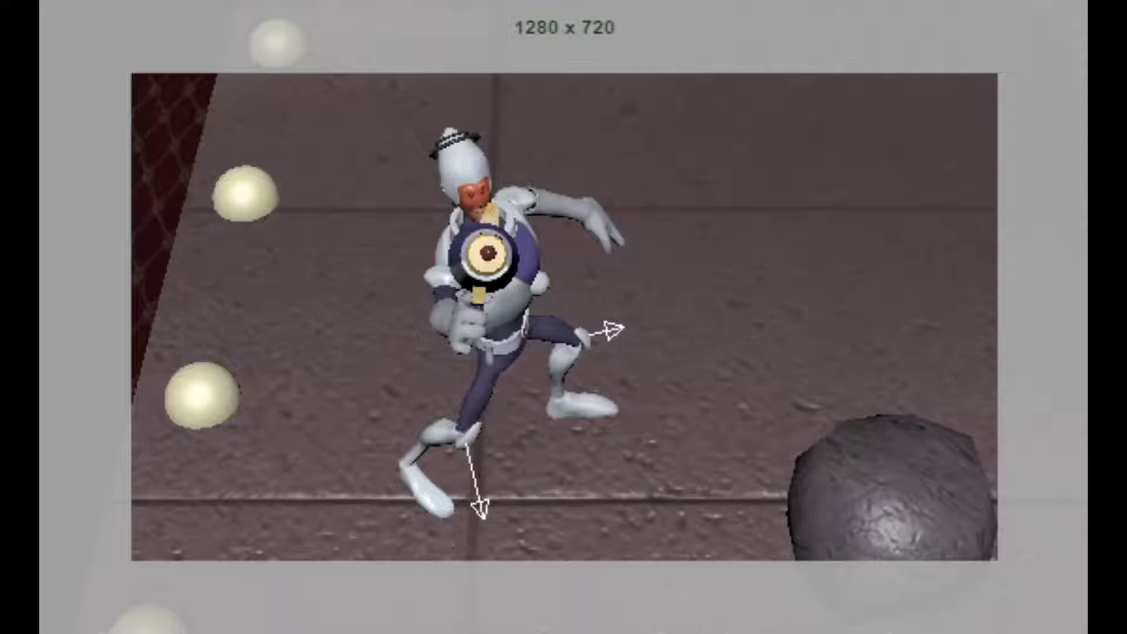
pyautogui.moveTo(733, 352)
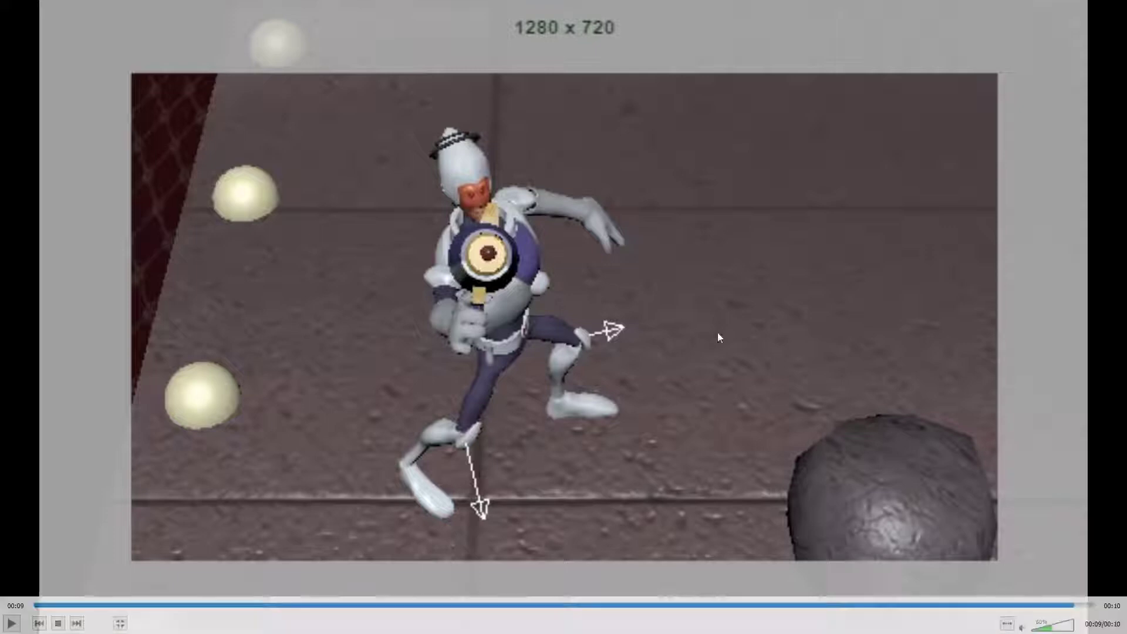
pyautogui.click(927, 606)
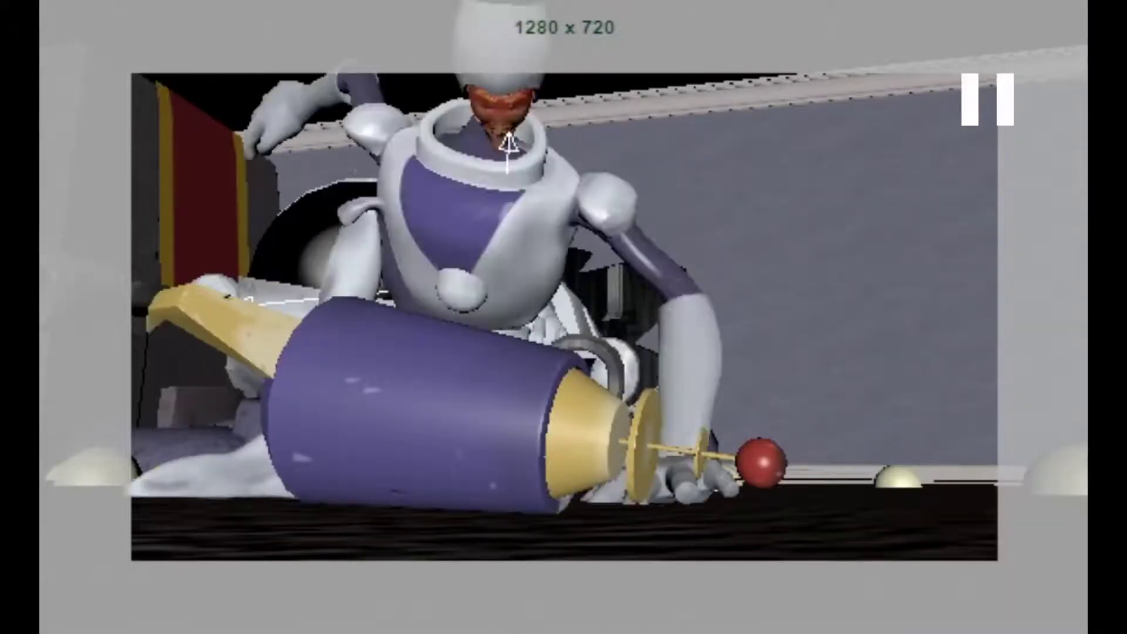
# Scrub through the character's jump behind the foreground blaster and back to the raised-hand shot.
pyautogui.moveTo(792, 605); pyautogui.dragTo(710, 626)
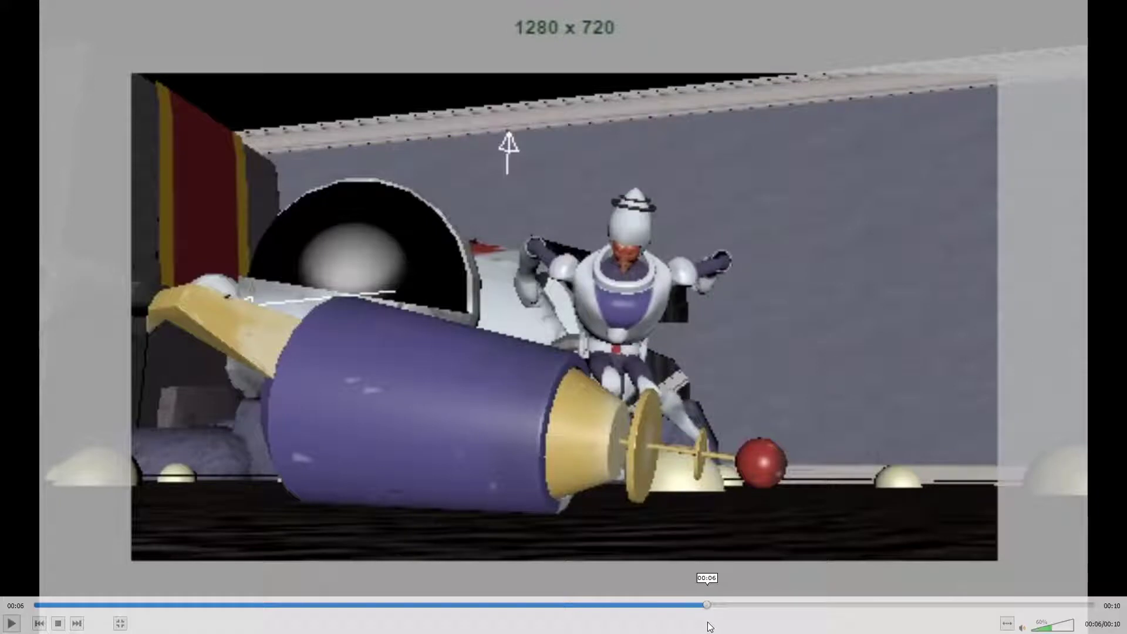
pyautogui.moveTo(708, 607); pyautogui.dragTo(725, 607)
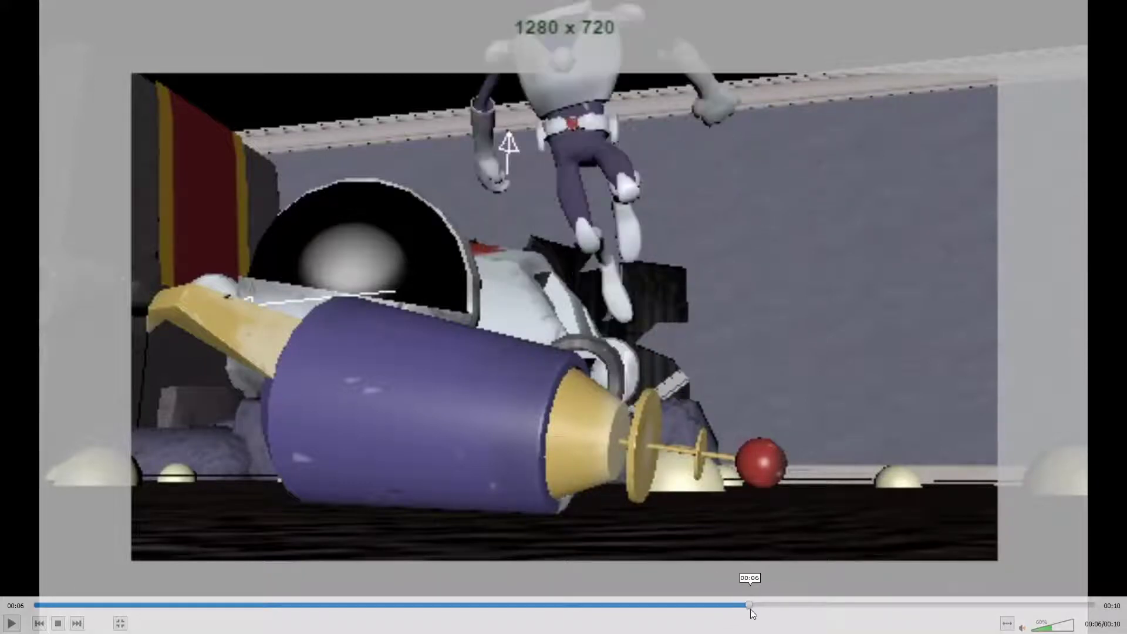
pyautogui.moveTo(752, 609); pyautogui.dragTo(502, 607)
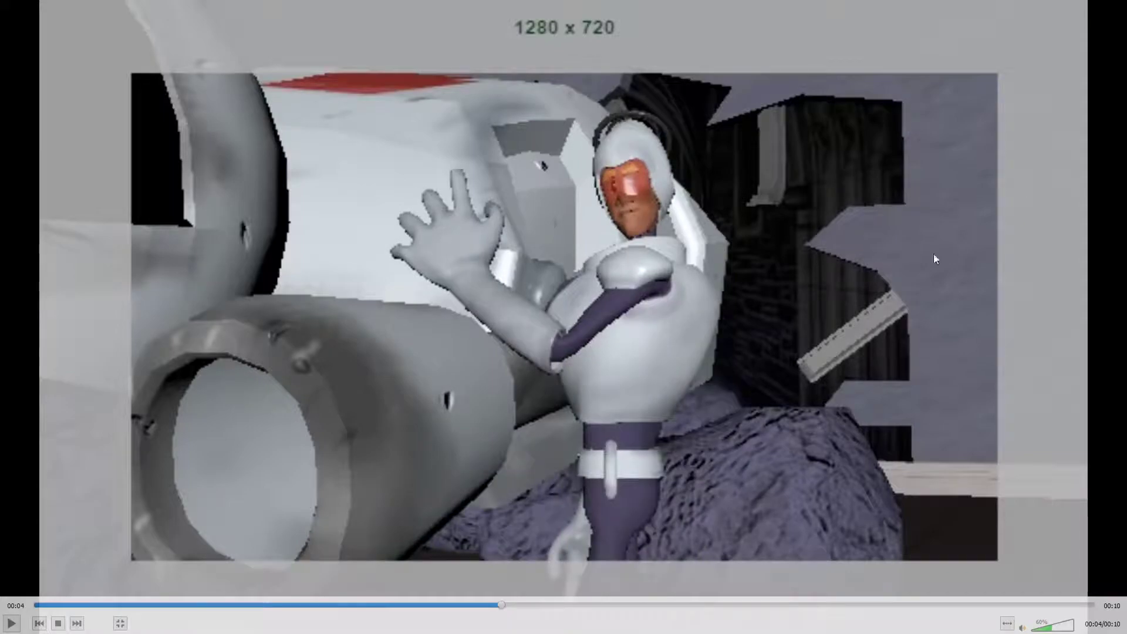
# Switch to the scene in Maya, go to the opening shot, and select all of the character's controls with the biped picker.
pyautogui.press('Escape')
pyautogui.click(703, 114)
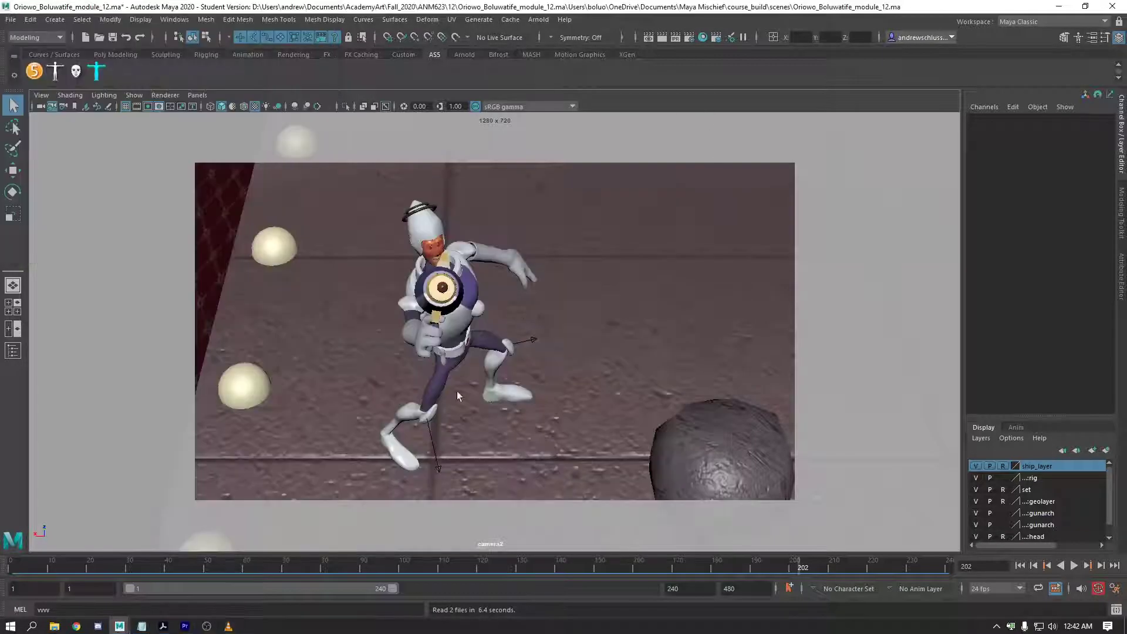
pyautogui.moveTo(131, 562); pyautogui.dragTo(67, 562)
pyautogui.hotkey('alt', 'v')
pyautogui.press('Escape')
pyautogui.click(56, 75)
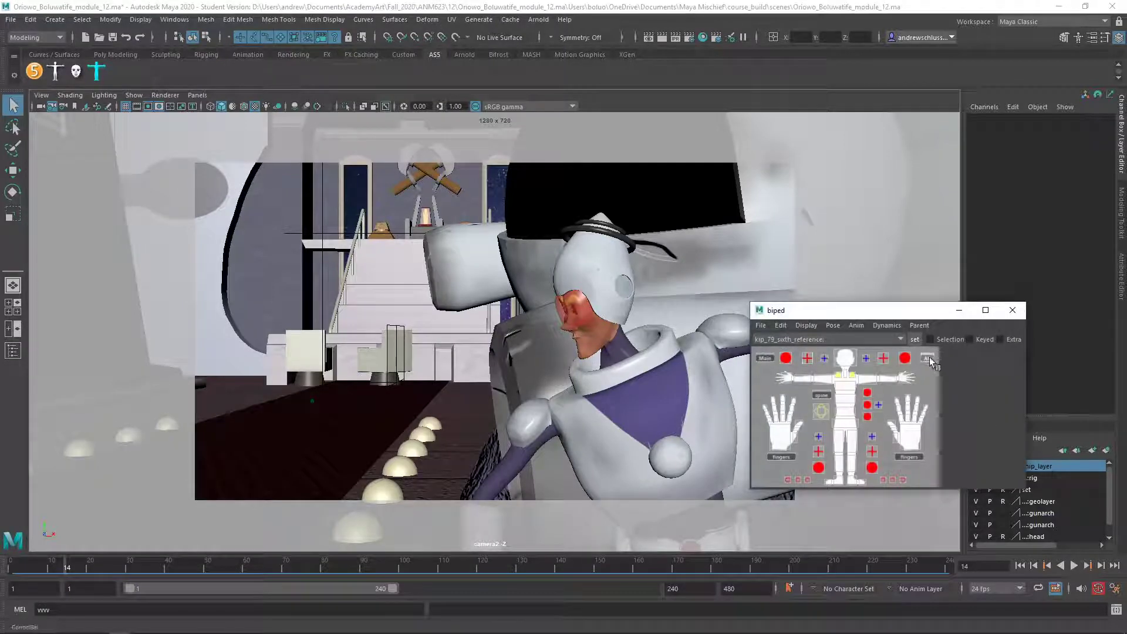
pyautogui.click(928, 358)
# Play and scrub the opening turn to examine the character's settling motion around frames 25 to 30.
pyautogui.hotkey('alt', 'v')
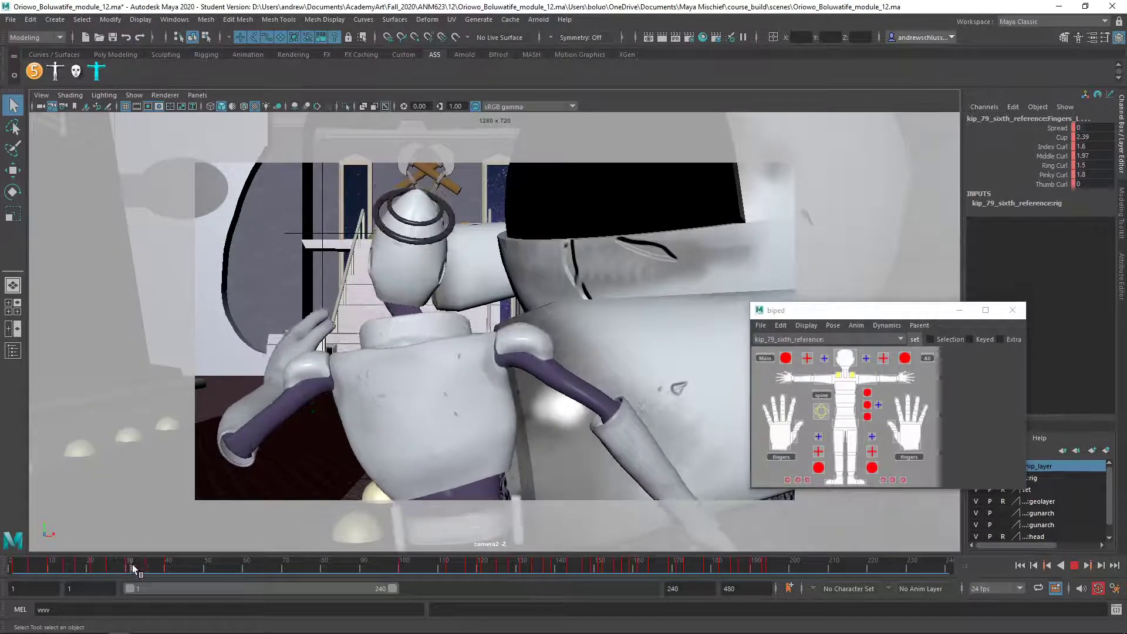
pyautogui.moveTo(134, 568); pyautogui.dragTo(109, 570)
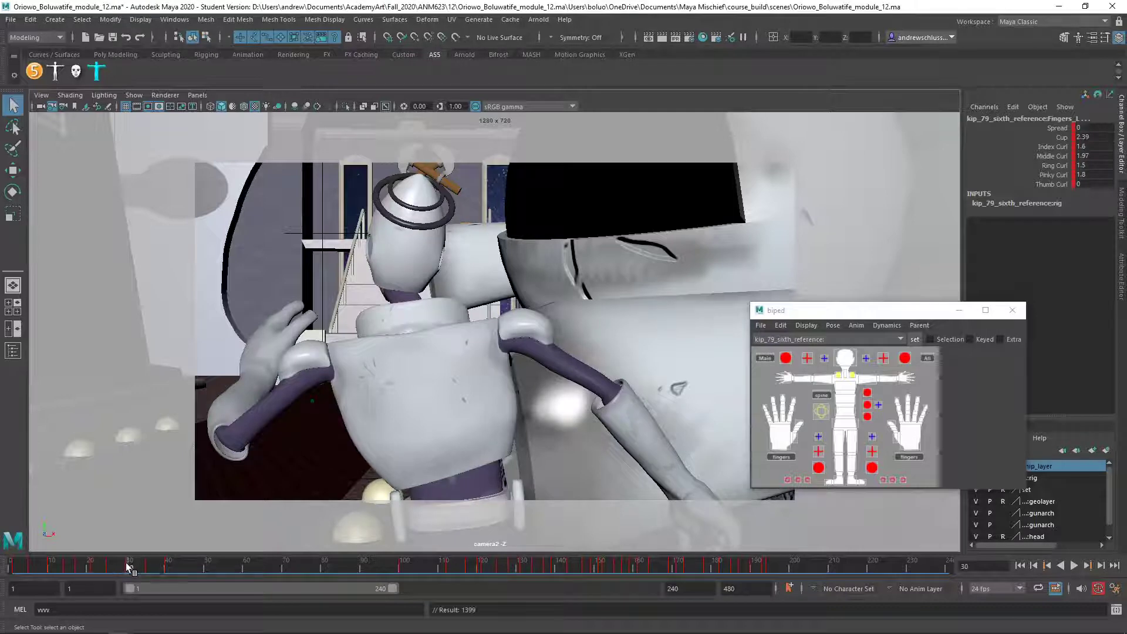
pyautogui.moveTo(128, 567); pyautogui.dragTo(2, 561)
pyautogui.hotkey('alt', 'v')
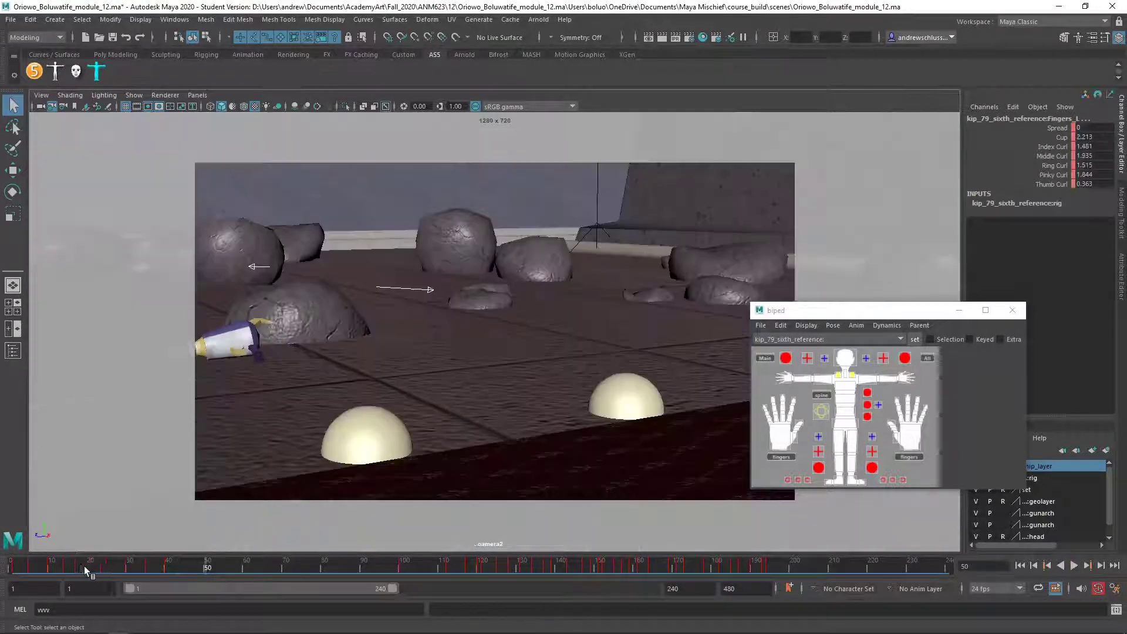
pyautogui.moveTo(83, 565); pyautogui.dragTo(107, 564)
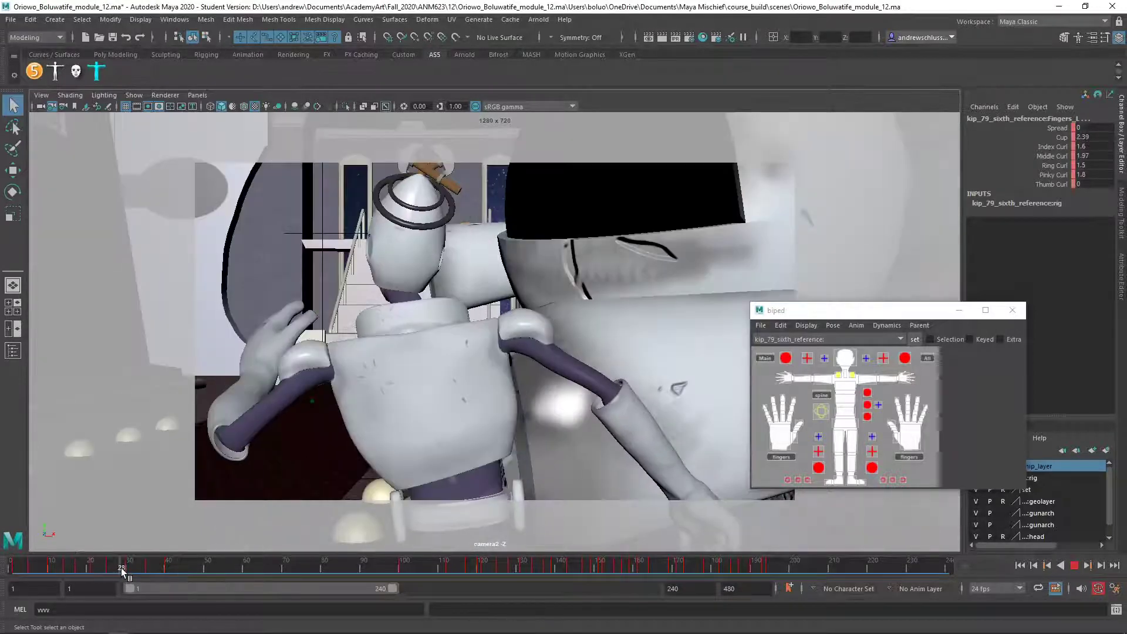
# At frame 27, move the character's root control slightly down, to Translate X -13.066 and Translate Y -2.165.
pyautogui.moveTo(119, 568); pyautogui.dragTo(108, 571)
pyautogui.click(850, 425)
pyautogui.press('w')
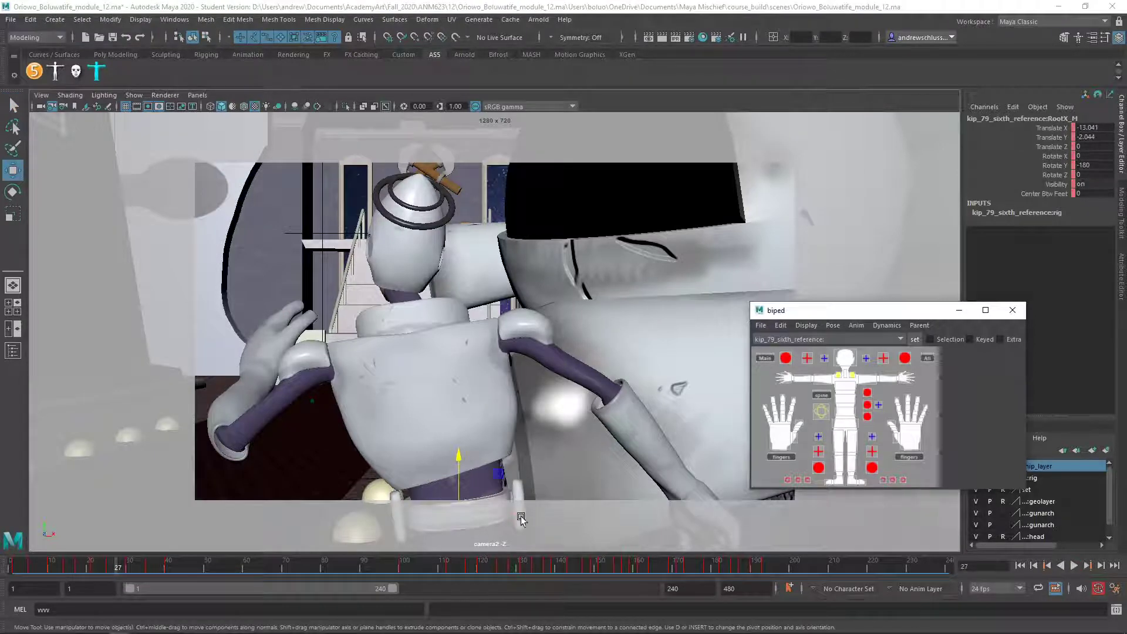
pyautogui.moveTo(521, 517); pyautogui.dragTo(518, 517)
pyautogui.click(468, 484)
pyautogui.moveTo(458, 461); pyautogui.dragTo(458, 466)
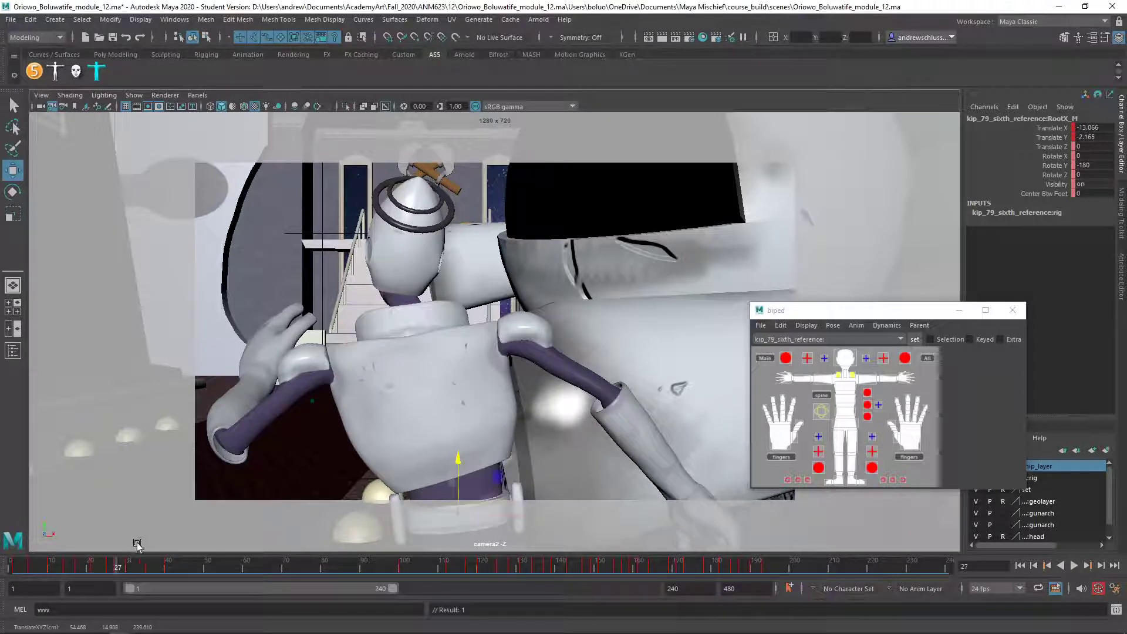
# Play back and scrub the opening turn to check the adjusted root motion.
pyautogui.hotkey('alt', 'v')
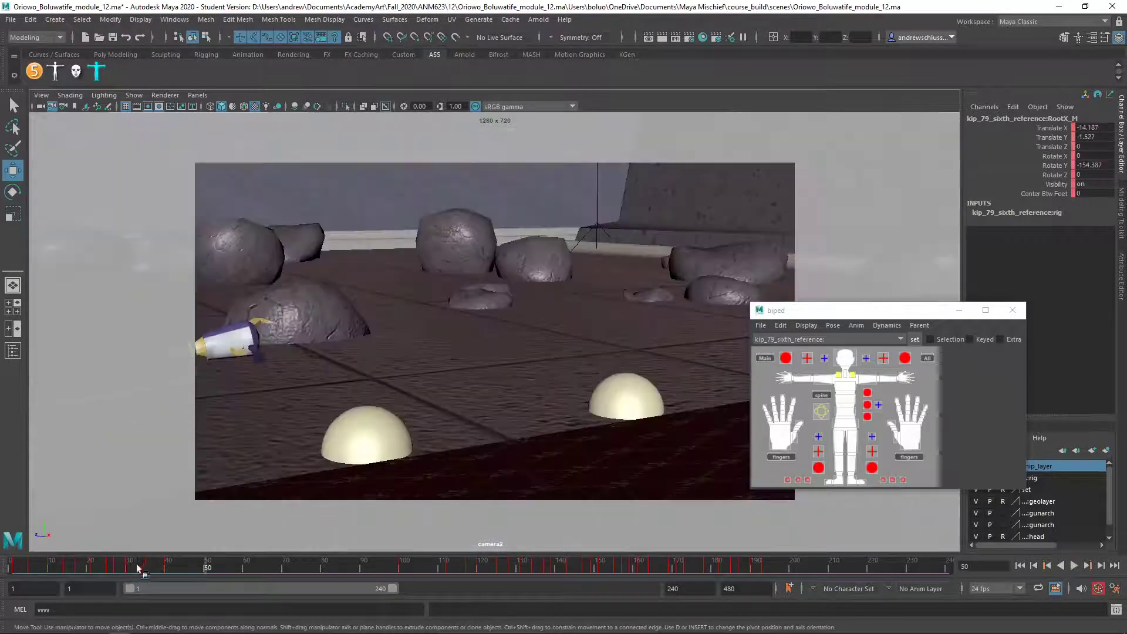
pyautogui.click(112, 567)
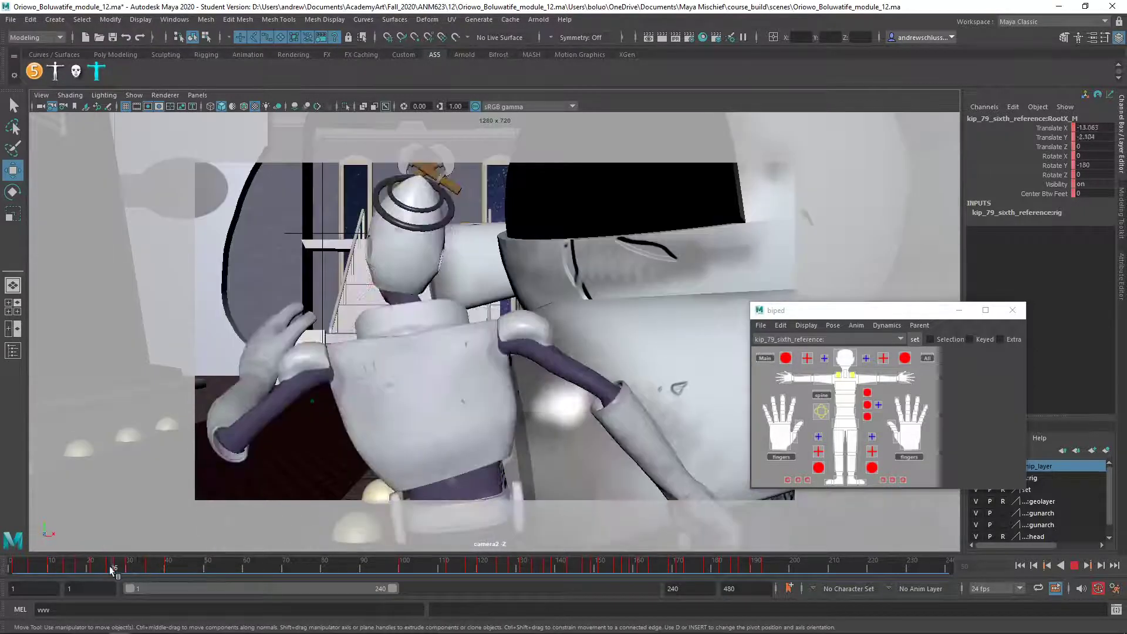
pyautogui.moveTo(111, 568); pyautogui.dragTo(136, 568)
pyautogui.hotkey('alt', 'v')
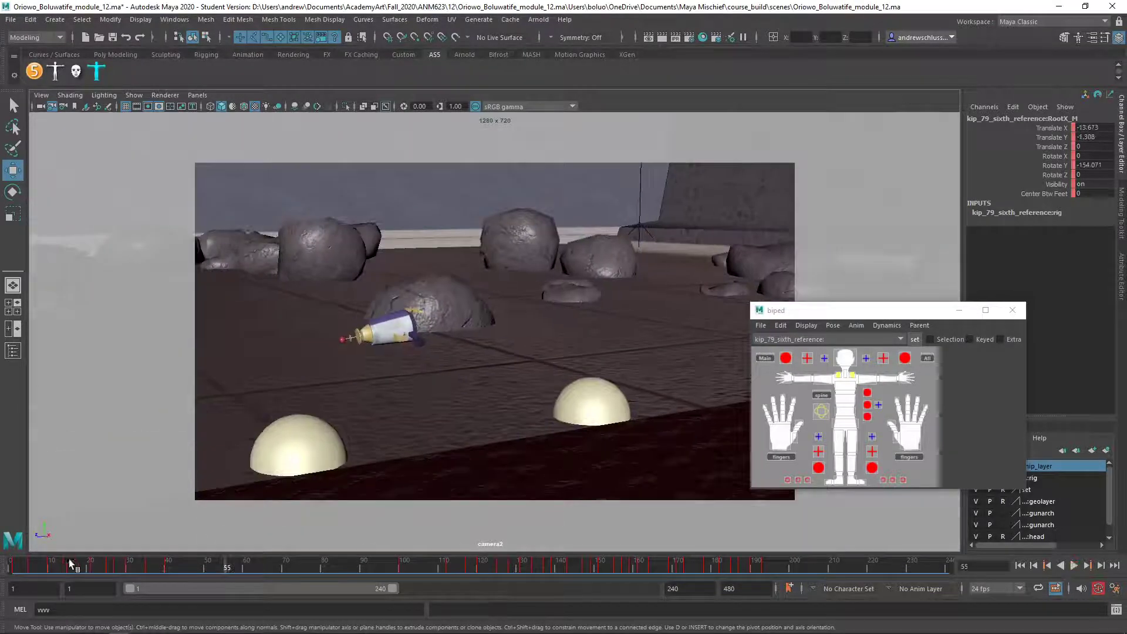
pyautogui.click(90, 567)
pyautogui.moveTo(100, 568); pyautogui.dragTo(2, 549)
pyautogui.hotkey('alt', 'v')
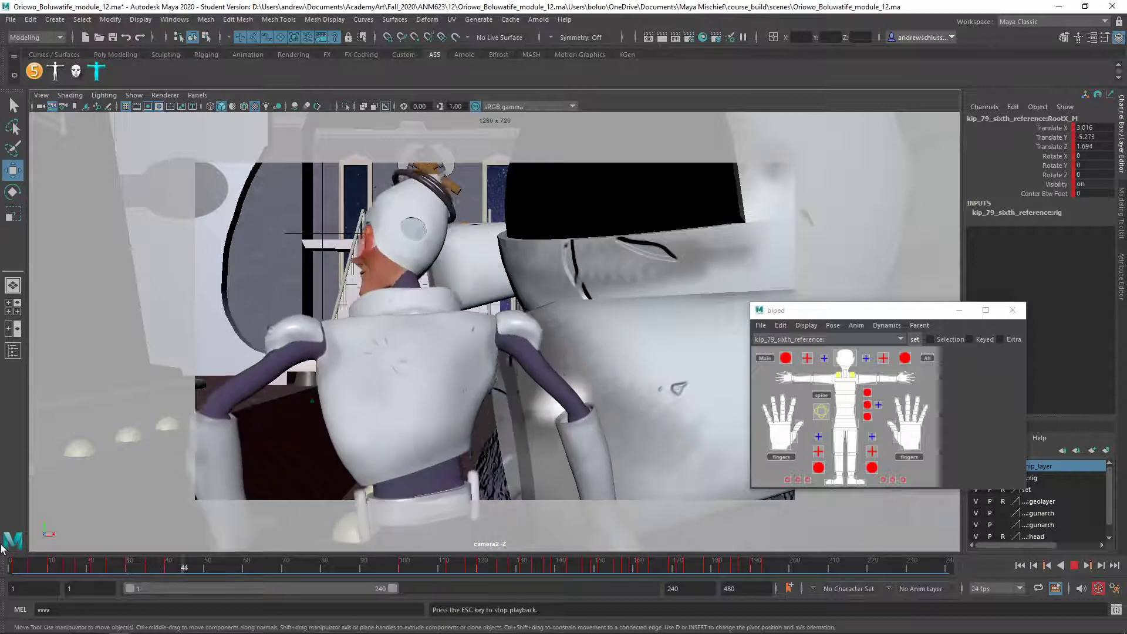
# Rewind the shot to its start and play it through to the jump to check the character's overall motion.
pyautogui.press('Escape')
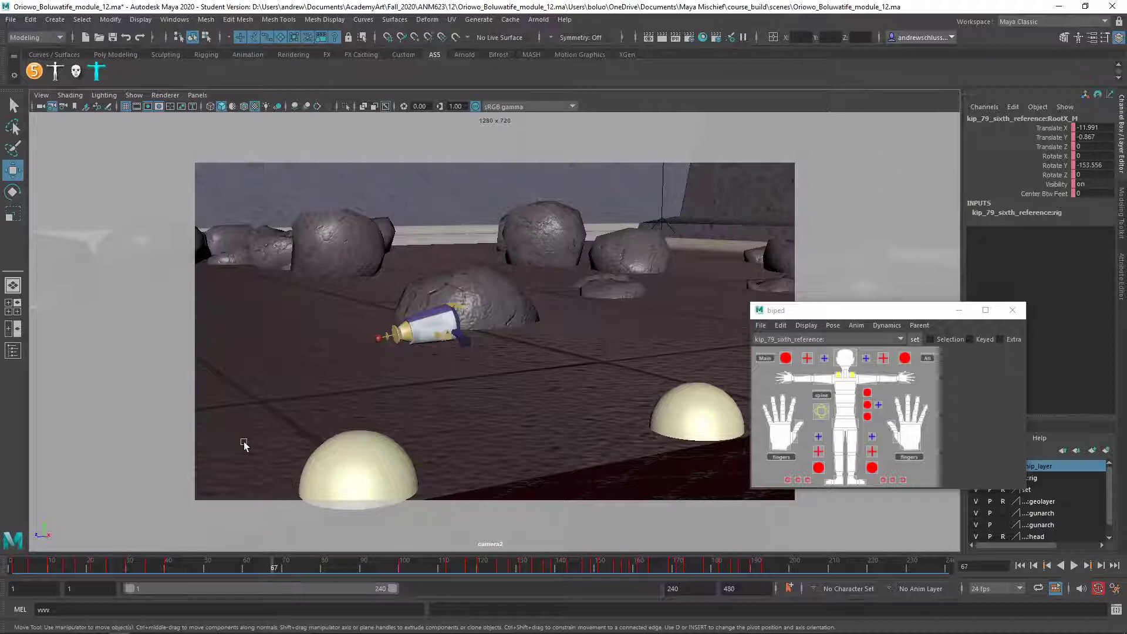
pyautogui.moveTo(224, 568); pyautogui.dragTo(3, 563)
pyautogui.hotkey('alt', 'v')
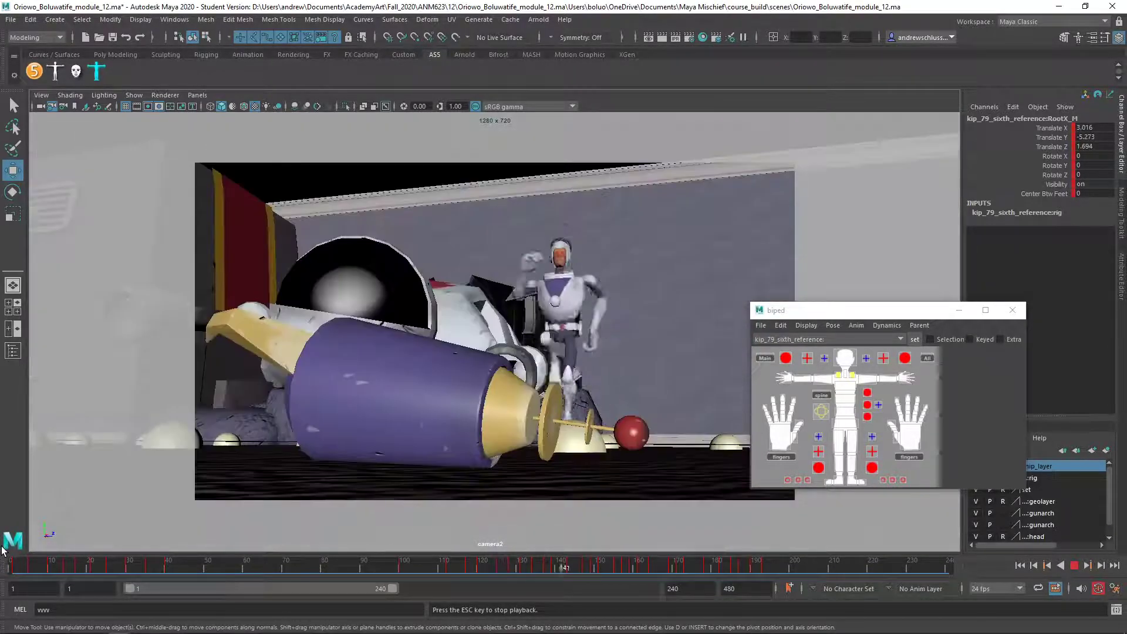
pyautogui.press('Escape')
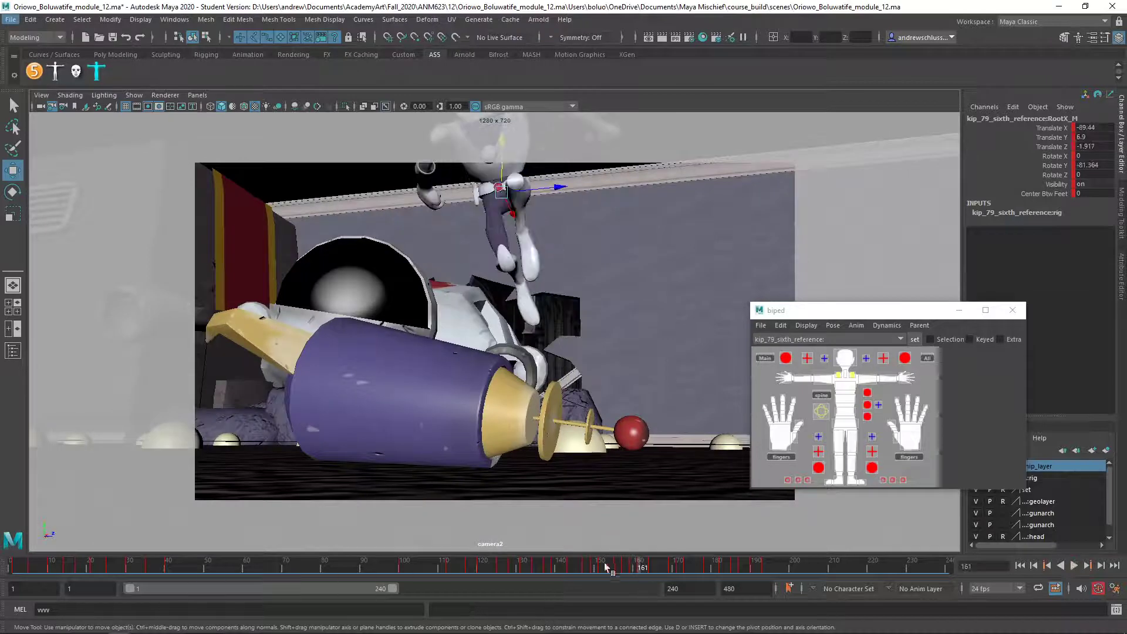
# Replay and scrub from about frame 120 to frame 178 to examine the character's landing and hand plant beside the gun.
pyautogui.moveTo(604, 567); pyautogui.dragTo(480, 570)
pyautogui.hotkey('alt', 'v')
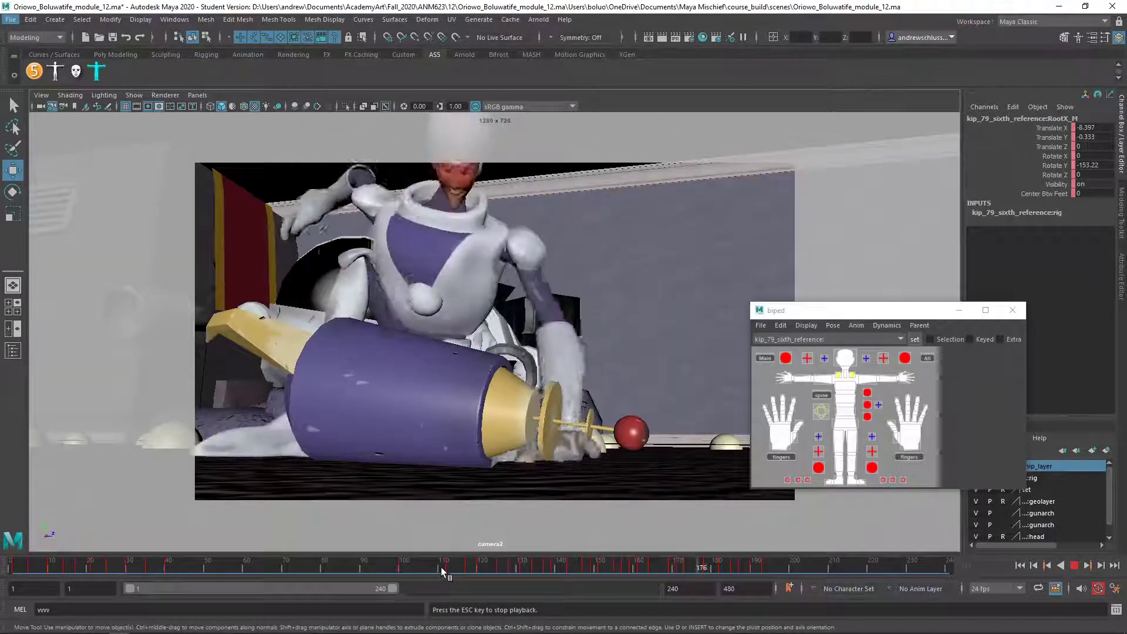
pyautogui.click(620, 568)
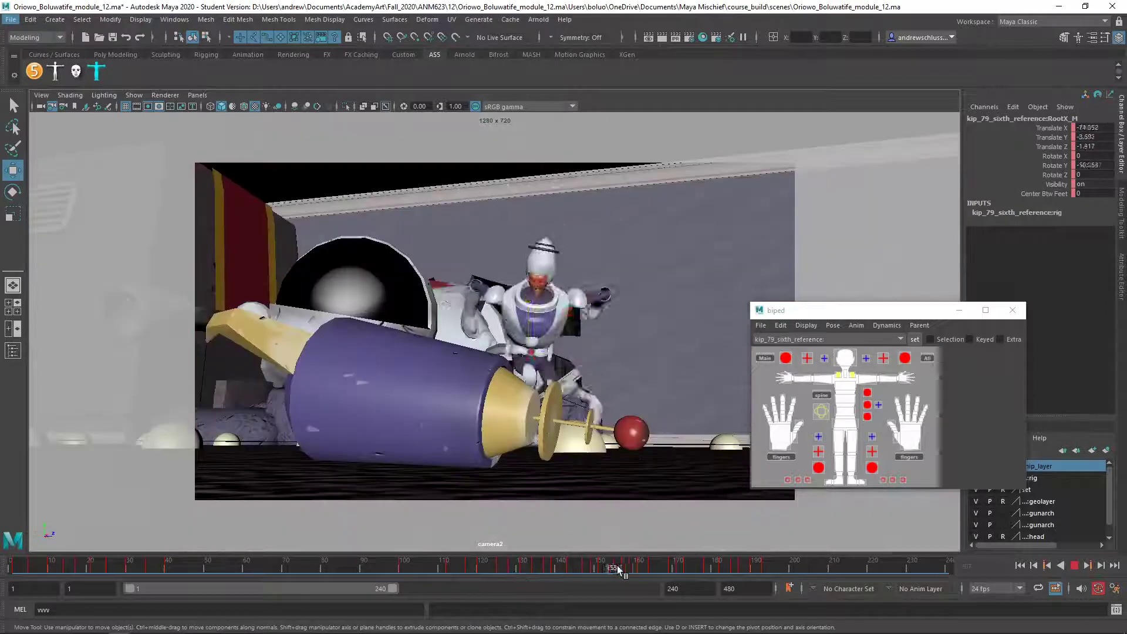
pyautogui.moveTo(621, 565); pyautogui.dragTo(708, 570)
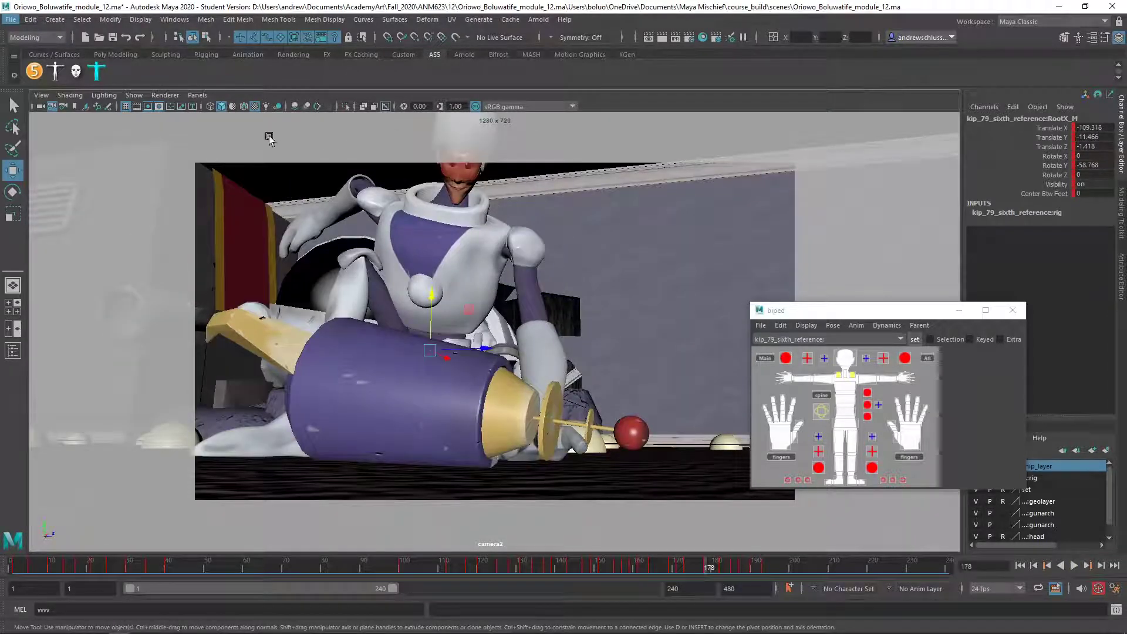
# Show the rig's control curves in the viewport and go to frame 172, just before the hand reaches the floor.
pyautogui.click(134, 94)
pyautogui.click(156, 167)
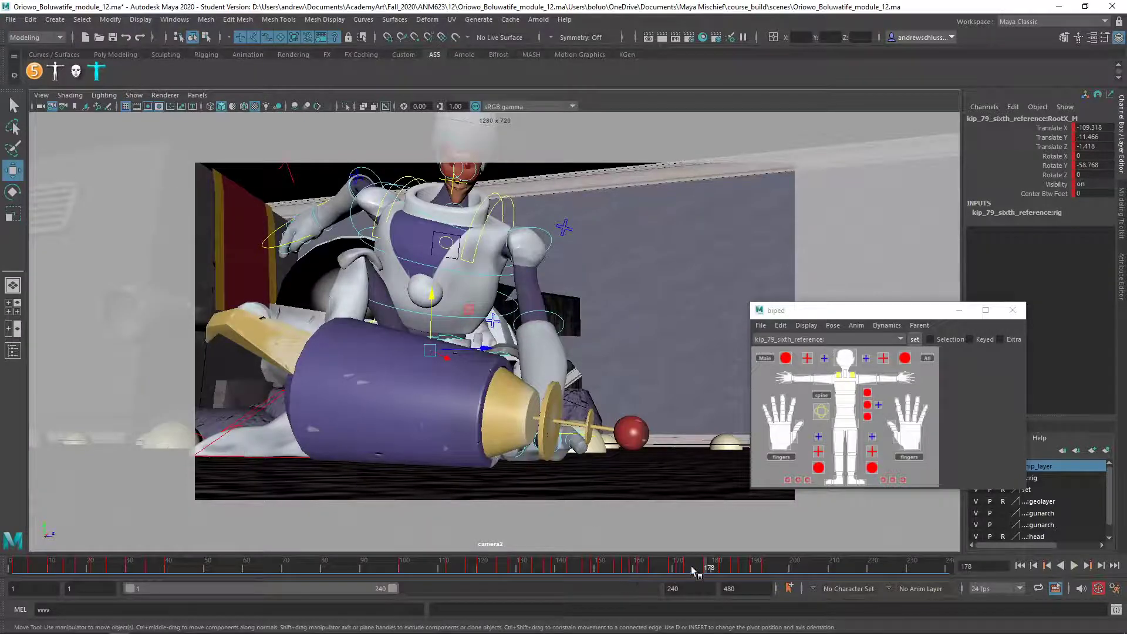
pyautogui.moveTo(693, 569)
pyautogui.mouseDown()
pyautogui.moveTo(628, 572)
pyautogui.moveTo(680, 572)
pyautogui.mouseUp()
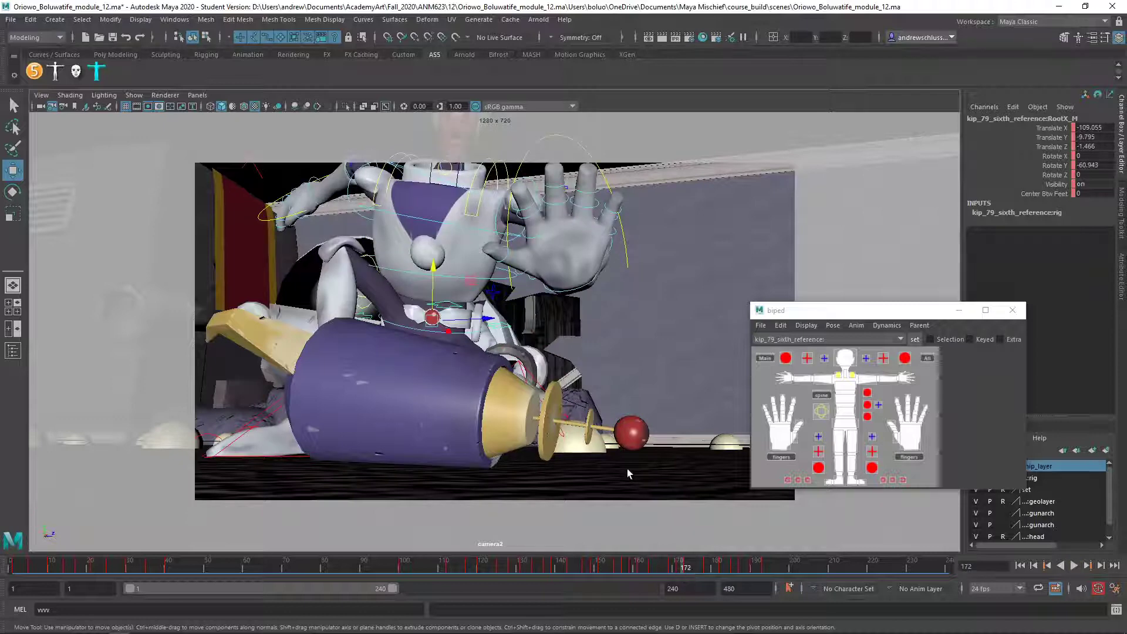
pyautogui.click(679, 566)
pyautogui.moveTo(679, 565); pyautogui.dragTo(682, 566)
# Delete the existing FKIKBlend keys on the left arm switch and key FKIKBlend at 0 on frame 172.
pyautogui.click(865, 358)
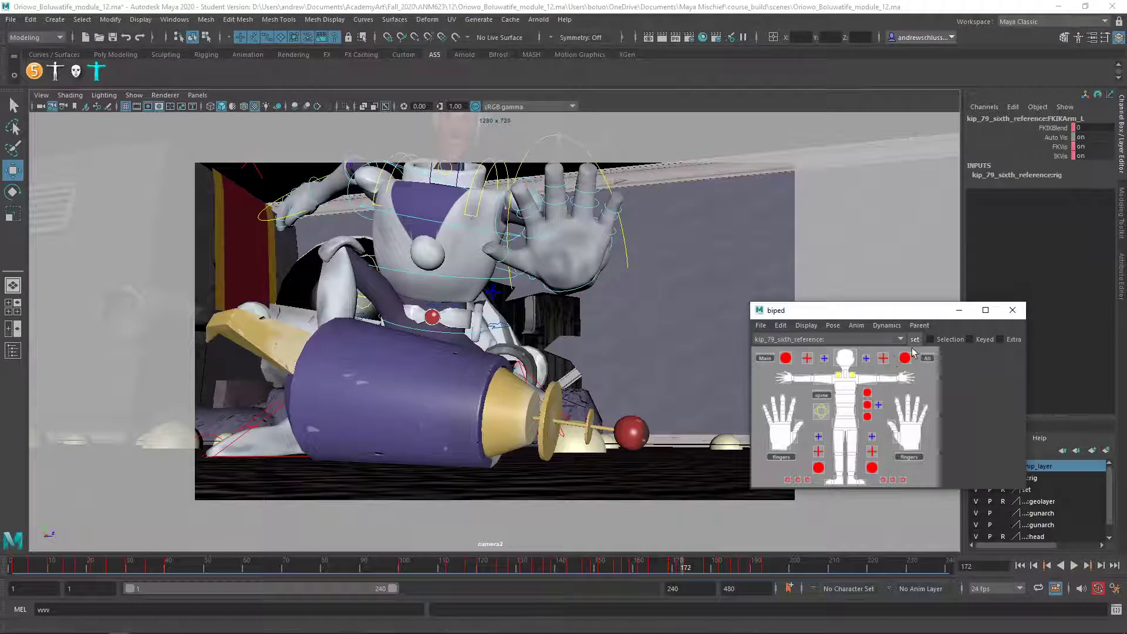
pyautogui.click(1027, 130)
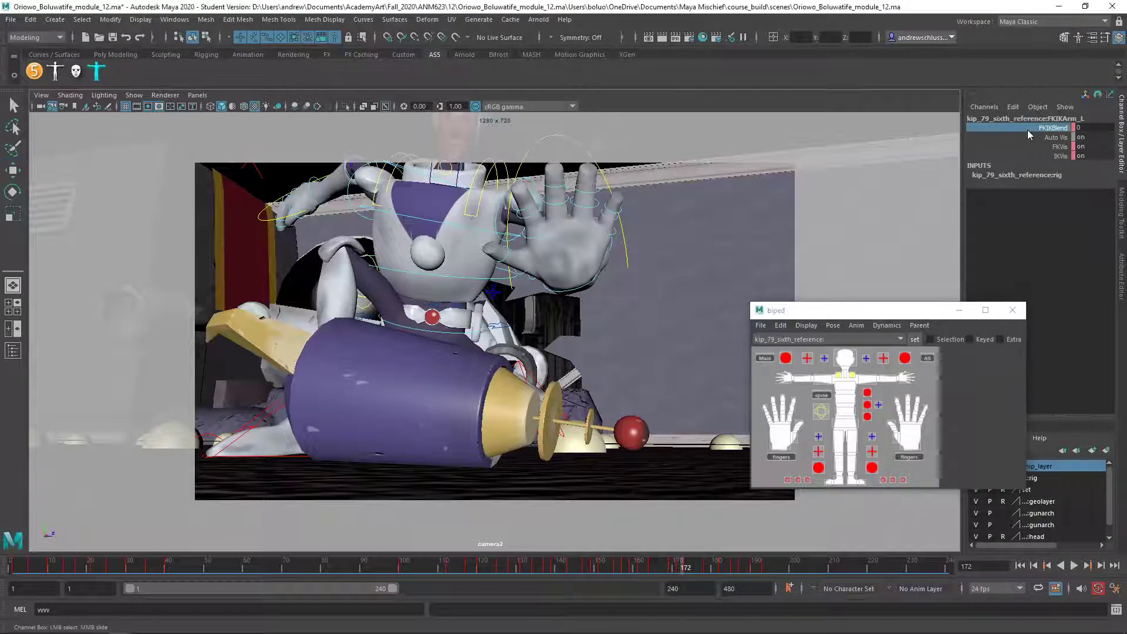
pyautogui.rightClick(1027, 129)
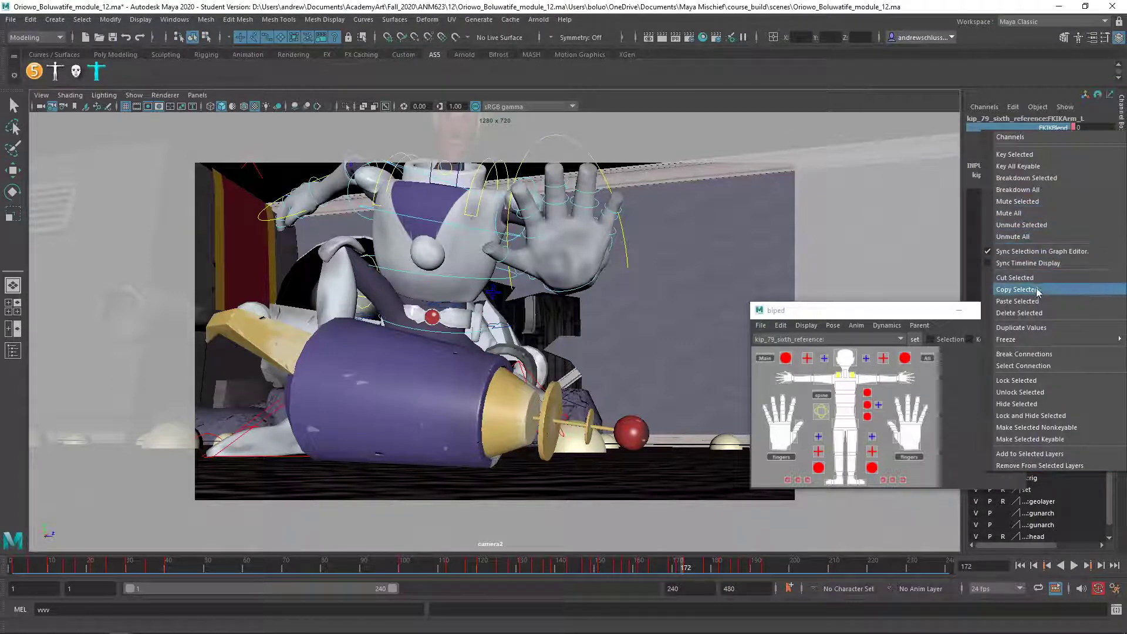
pyautogui.click(1030, 313)
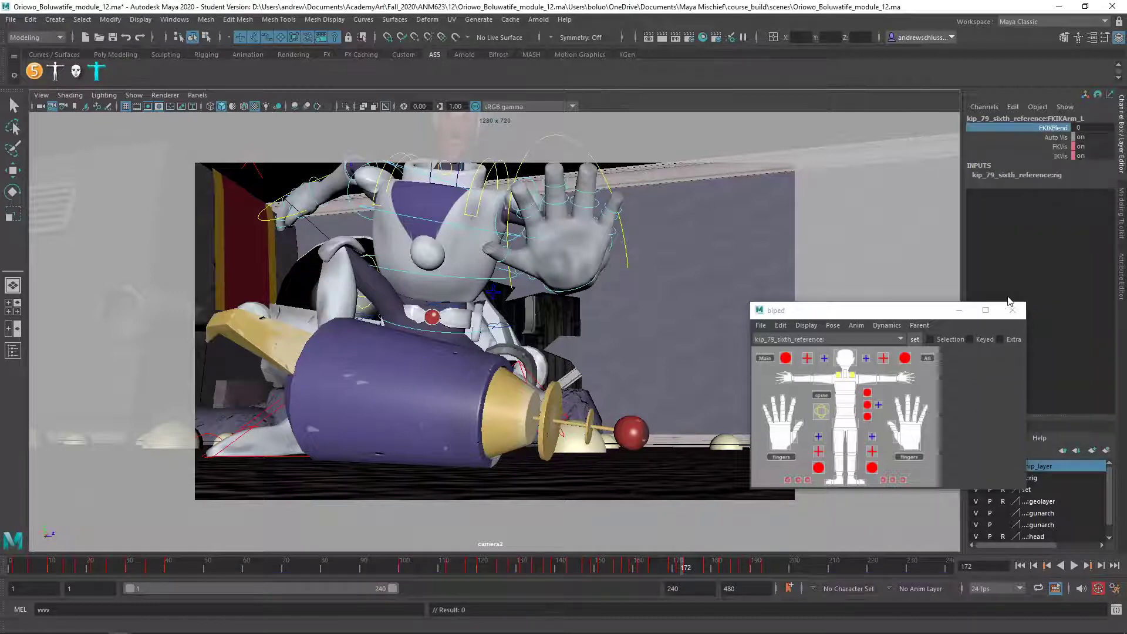
pyautogui.rightClick(1064, 135)
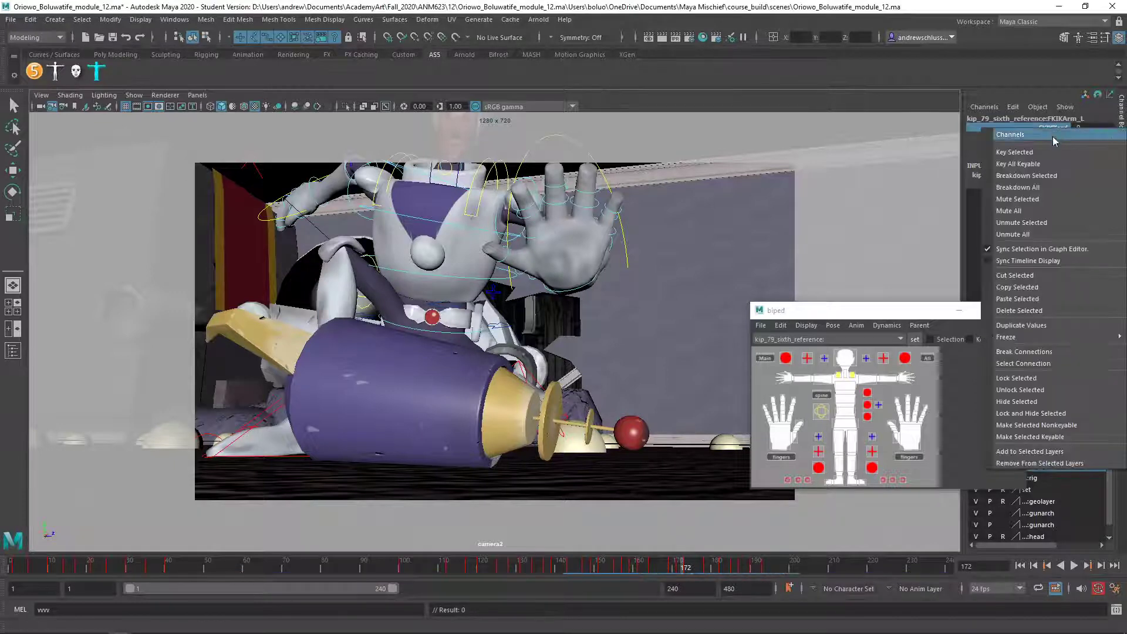
pyautogui.click(1053, 151)
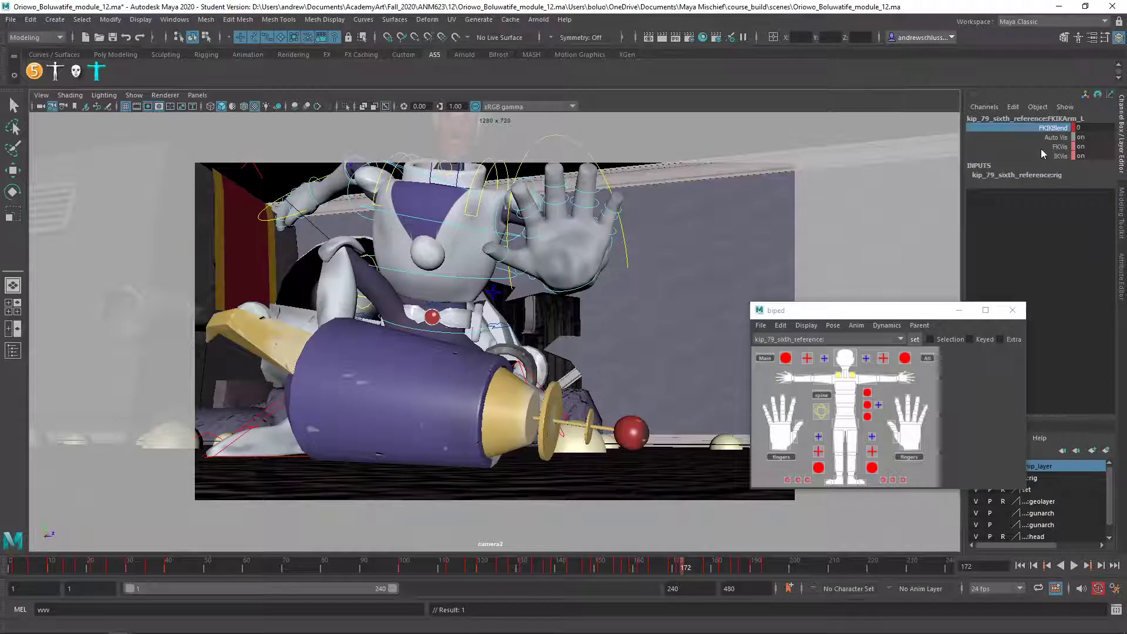
# Advance to frame 173 and set the left arm's FKIKBlend to 10 to switch it to IK.
pyautogui.click(1100, 566)
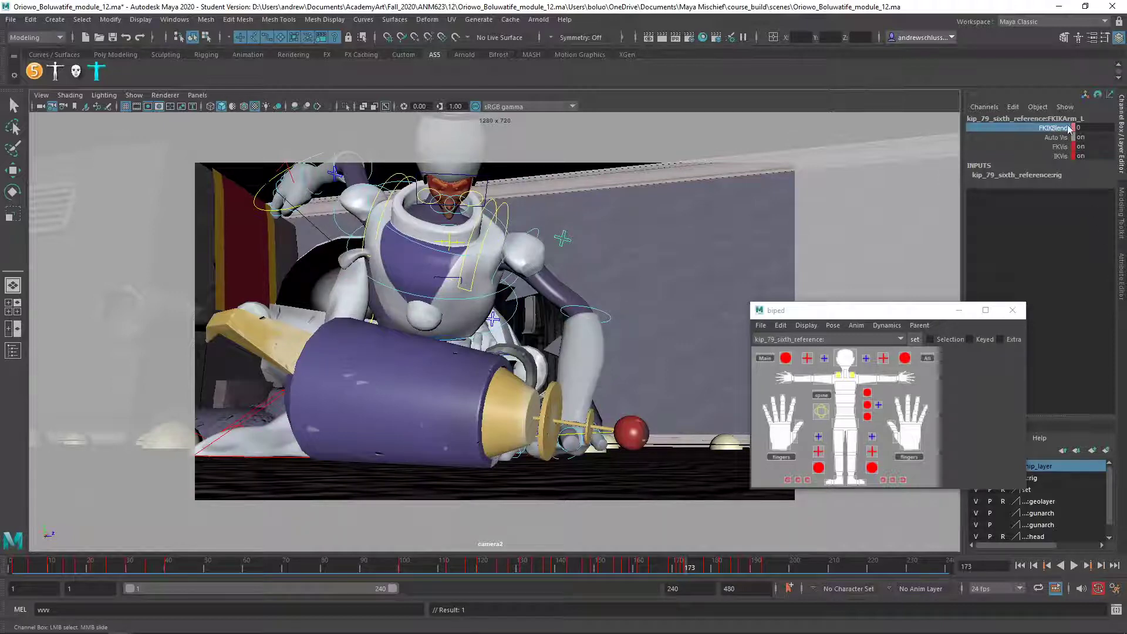
pyautogui.doubleClick(1095, 127)
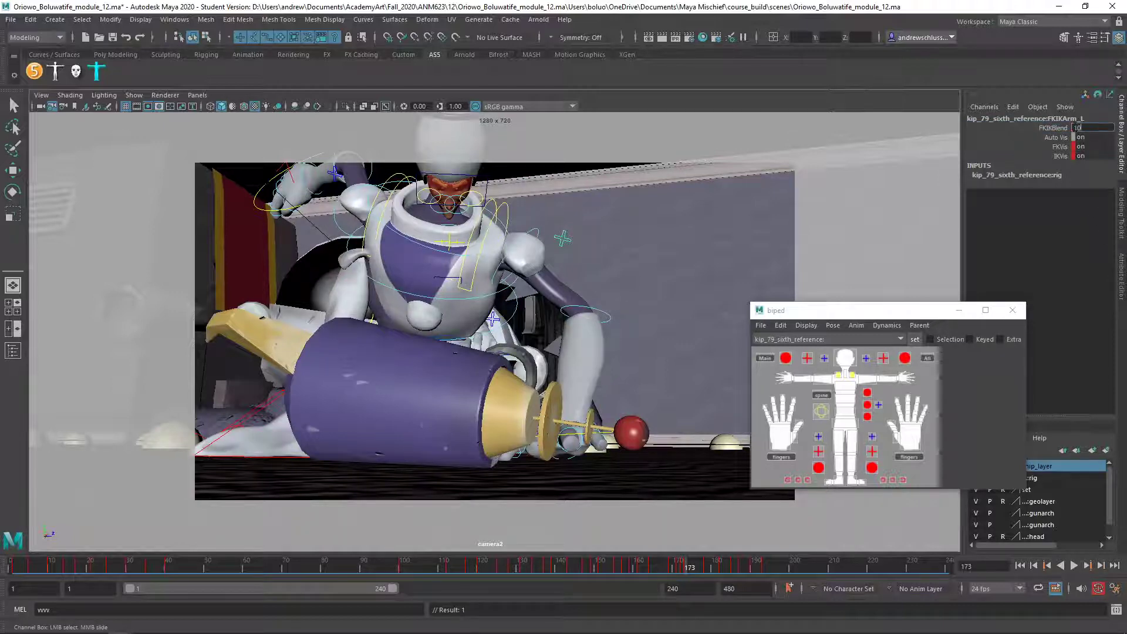
pyautogui.write('10')
pyautogui.press('Return')
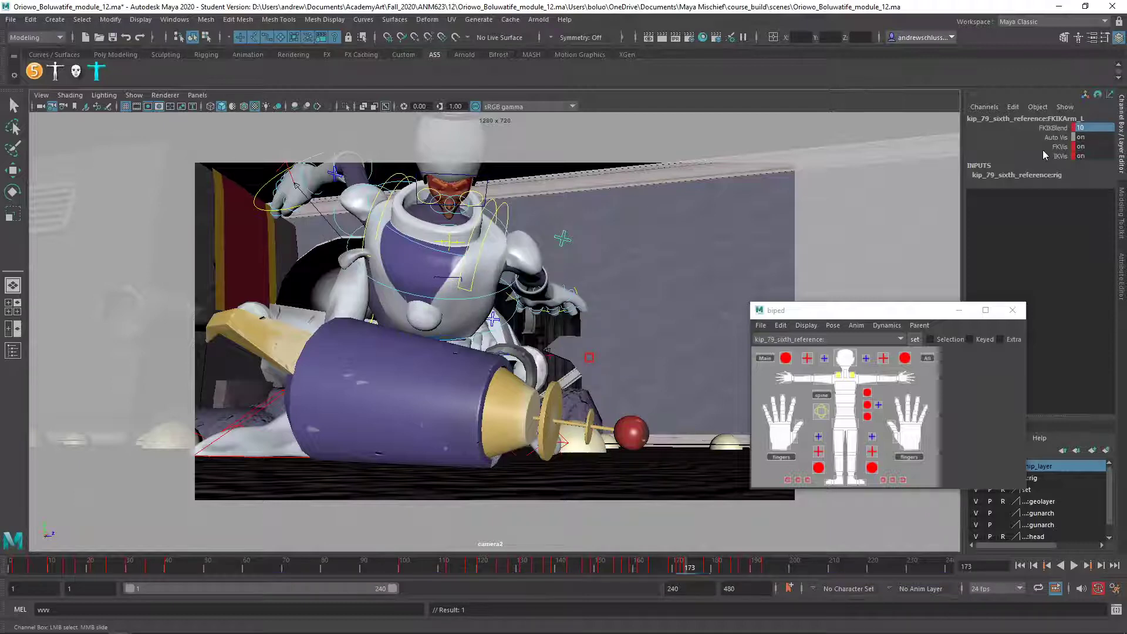
# Move the left arm's IK control to the floor beside the gun, at Translate X -131.863, Y -22.601, Z 7.85, checking it in perspective.
pyautogui.click(592, 359)
pyautogui.press('w')
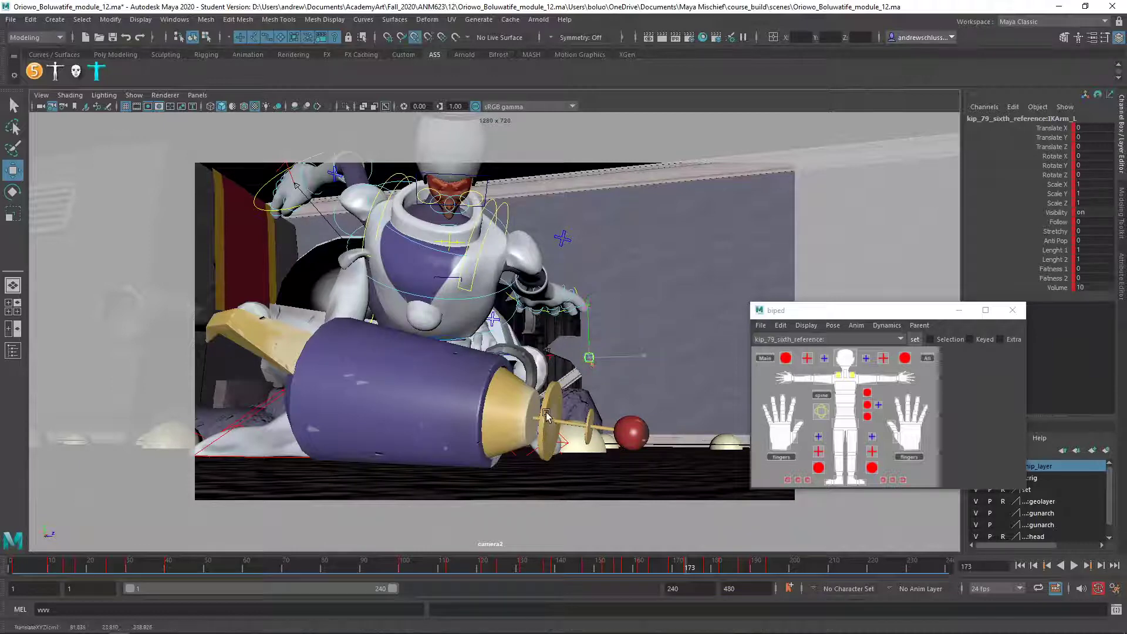
pyautogui.moveTo(590, 357); pyautogui.dragTo(548, 408)
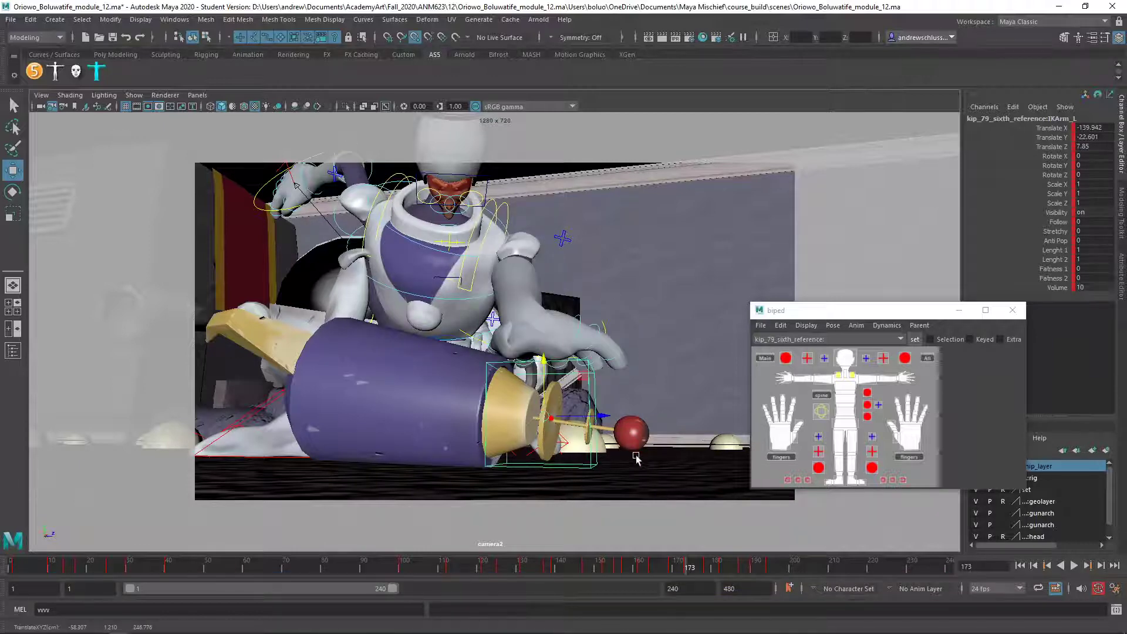
pyautogui.press('space')
pyautogui.moveTo(652, 447); pyautogui.dragTo(612, 358)
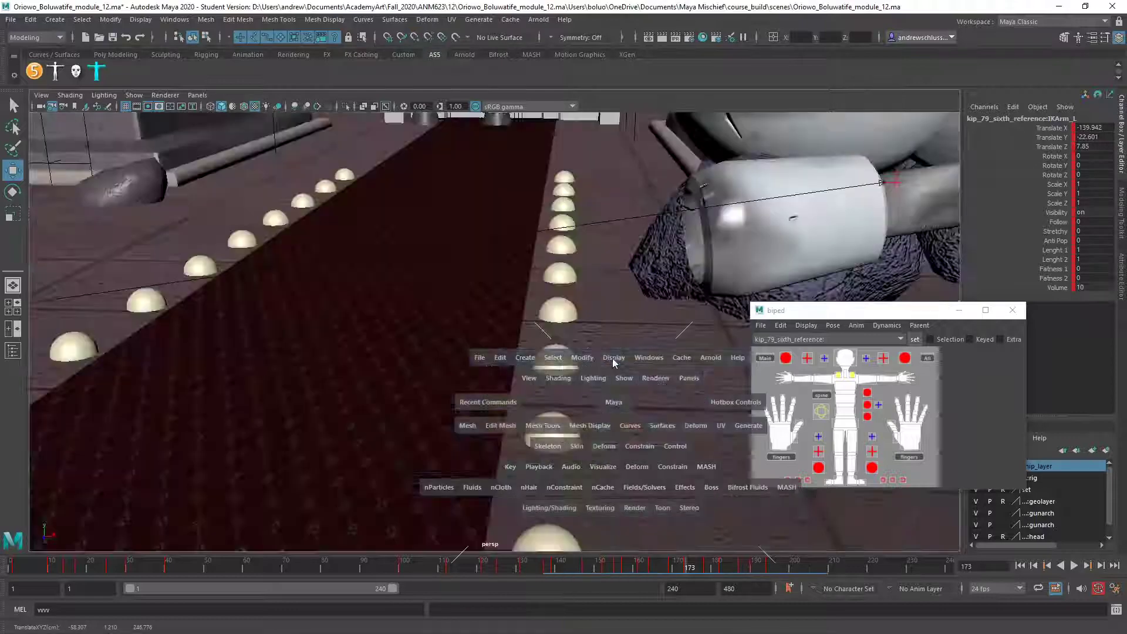
pyautogui.press('f')
pyautogui.keyDown('alt'); pyautogui.moveTo(666, 417); pyautogui.dragTo(171, 370, button='right'); pyautogui.keyUp('alt')
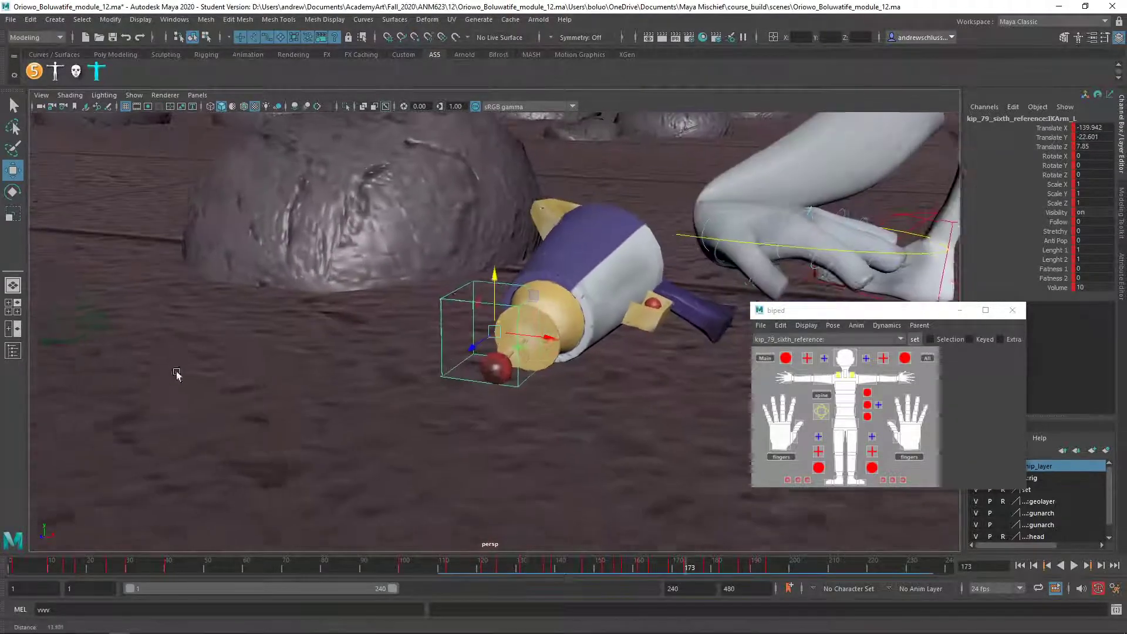
pyautogui.keyDown('alt'); pyautogui.moveTo(487, 376); pyautogui.dragTo(802, 348); pyautogui.keyUp('alt')
pyautogui.press('e')
pyautogui.moveTo(716, 310); pyautogui.dragTo(933, 552)
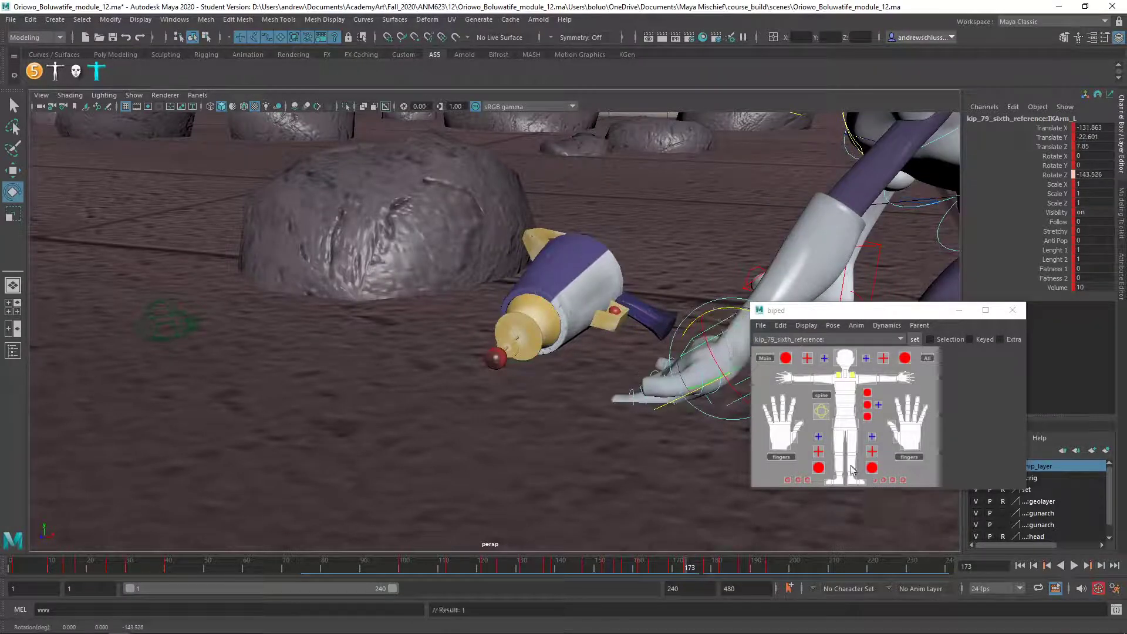
pyautogui.hotkey('ctrl', 'z')
# Rotate the left arm's IK control to Rotate Y -170.207 so the hand points toward the gun.
pyautogui.keyDown('alt'); pyautogui.moveTo(657, 416); pyautogui.dragTo(528, 390, button='right'); pyautogui.keyUp('alt')
pyautogui.keyDown('alt'); pyautogui.moveTo(653, 375); pyautogui.dragTo(664, 359); pyautogui.keyUp('alt')
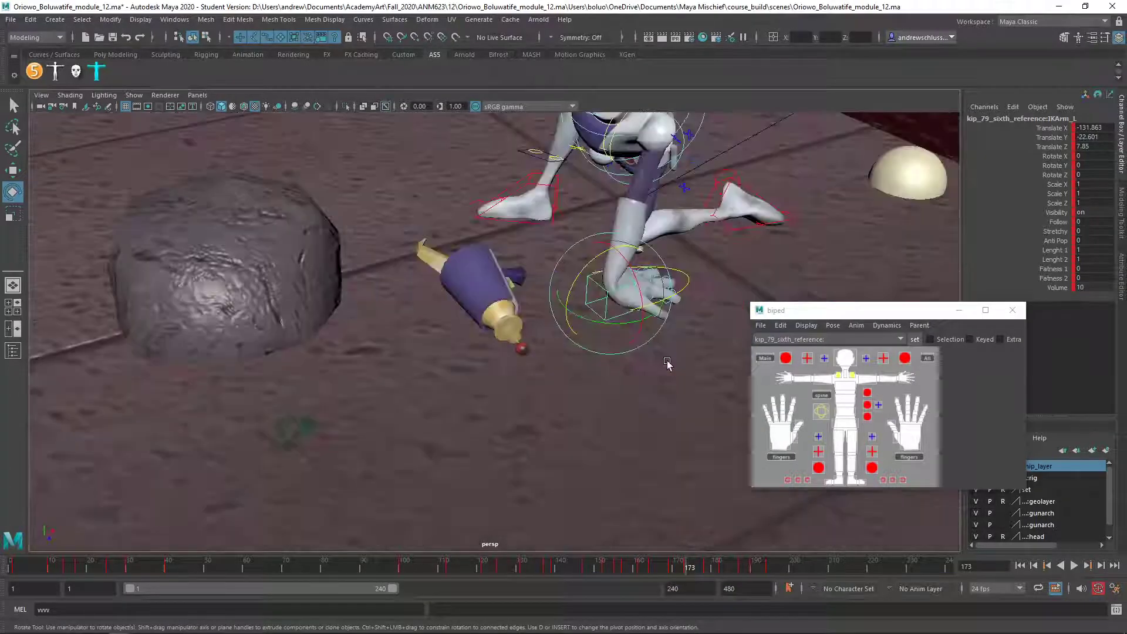
pyautogui.moveTo(628, 321); pyautogui.dragTo(502, 314)
pyautogui.moveTo(652, 396); pyautogui.dragTo(585, 387)
# Fine-tune the left hand's placement on the floor by moving its IK control to Translate X -130.417 and Translate Y -22.935.
pyautogui.press('w')
pyautogui.moveTo(637, 282); pyautogui.dragTo(640, 287)
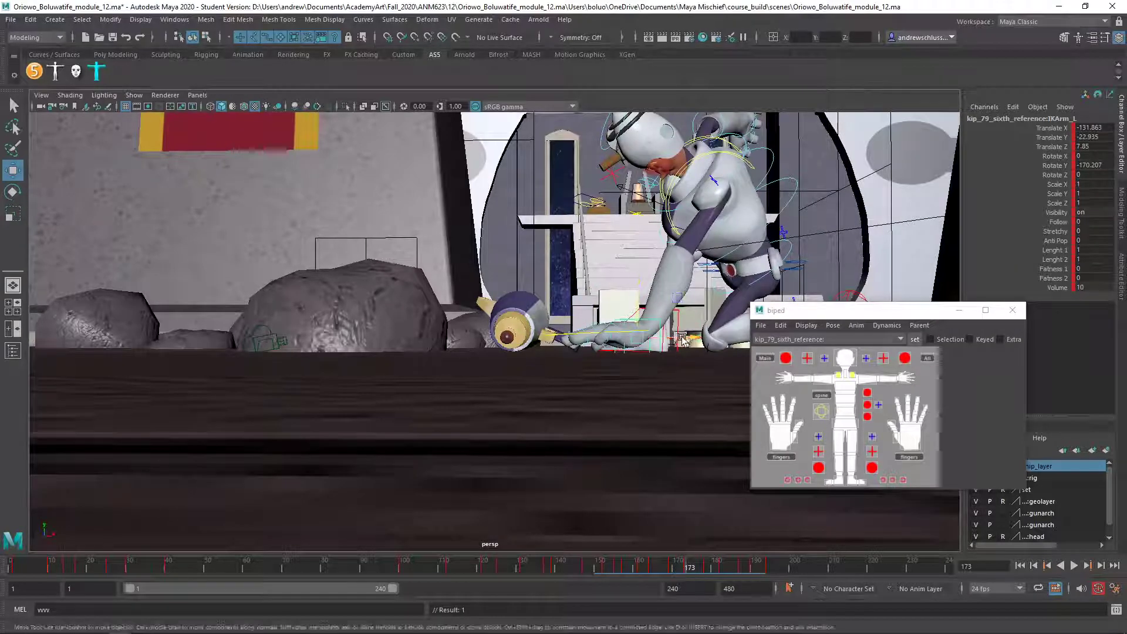
pyautogui.moveTo(686, 336); pyautogui.dragTo(704, 339)
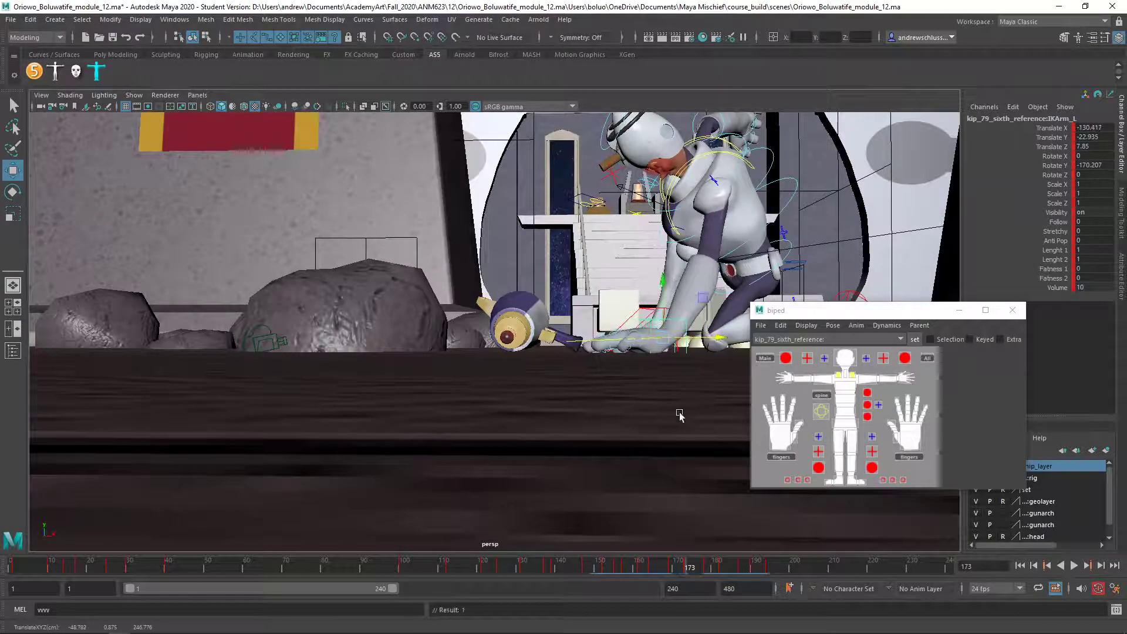
pyautogui.keyDown('alt'); pyautogui.moveTo(584, 428); pyautogui.dragTo(693, 447); pyautogui.keyUp('alt')
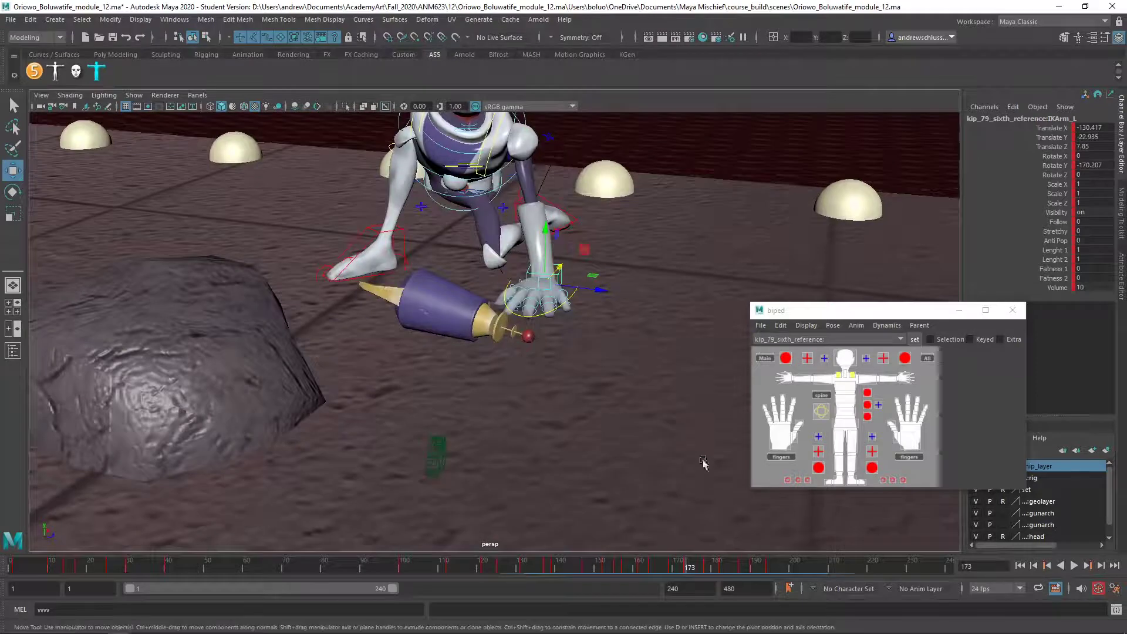
# Delete the left arm IK control's keys after frame 173, over the range from about frame 175 to 201.
pyautogui.click(696, 567)
pyautogui.doubleClick(697, 567)
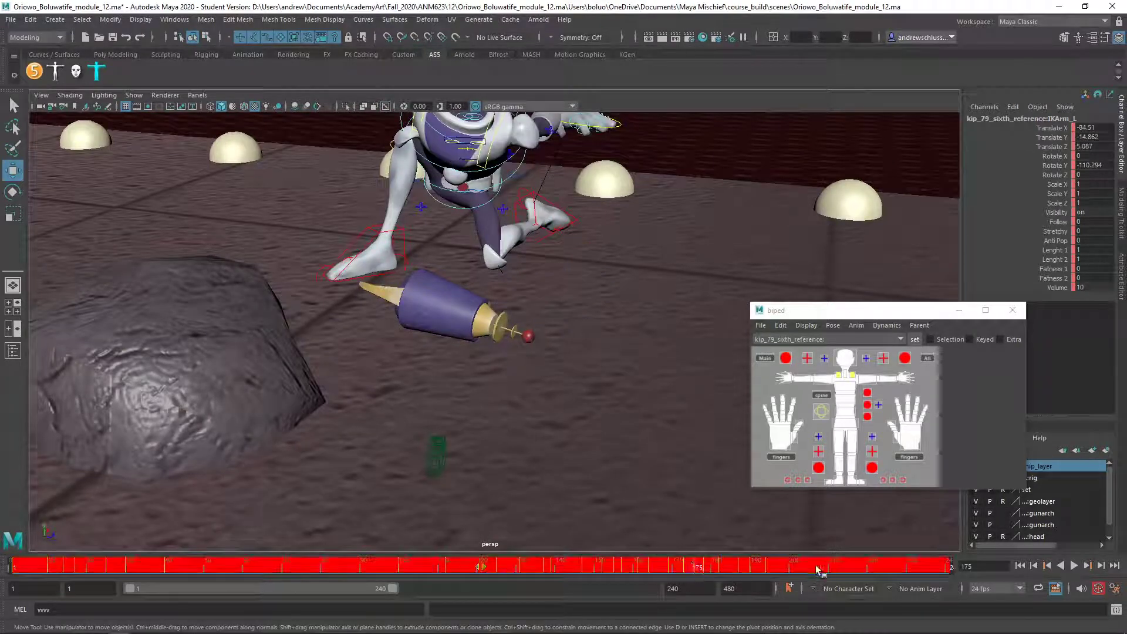
pyautogui.click(799, 567)
pyautogui.keyDown('shift'); pyautogui.moveTo(798, 567); pyautogui.dragTo(694, 567); pyautogui.keyUp('shift')
pyautogui.rightClick(717, 566)
pyautogui.click(737, 380)
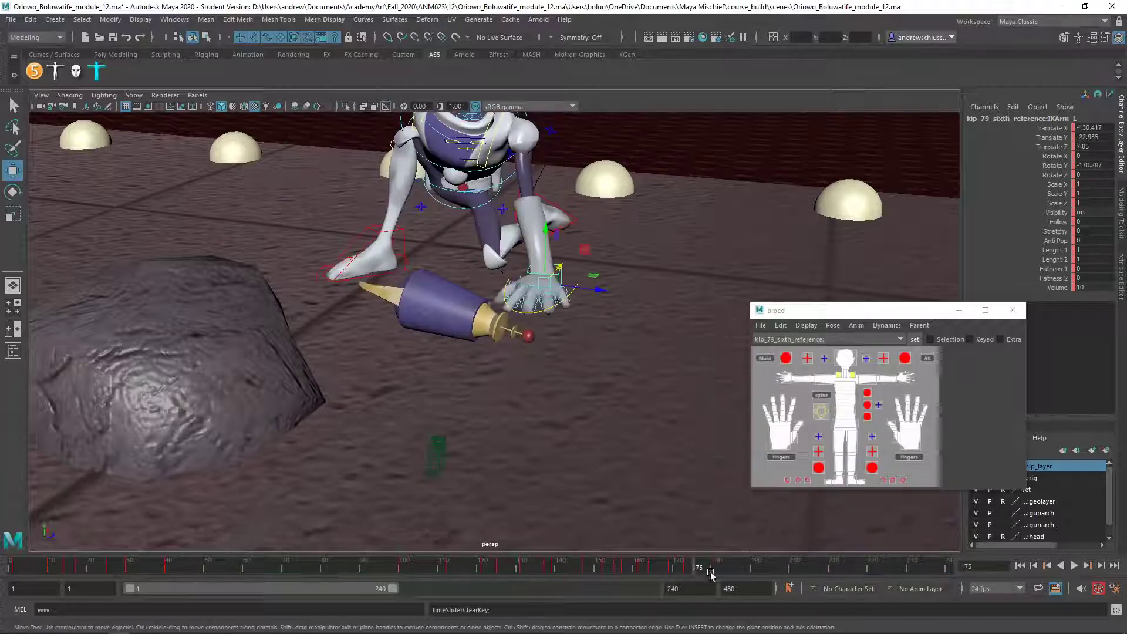
# Delete the left arm IK control's earlier keys, from frame 1 to about frame 171.
pyautogui.click(673, 568)
pyautogui.keyDown('shift'); pyautogui.moveTo(674, 569); pyautogui.dragTo(0, 565); pyautogui.keyUp('shift')
pyautogui.rightClick(527, 563)
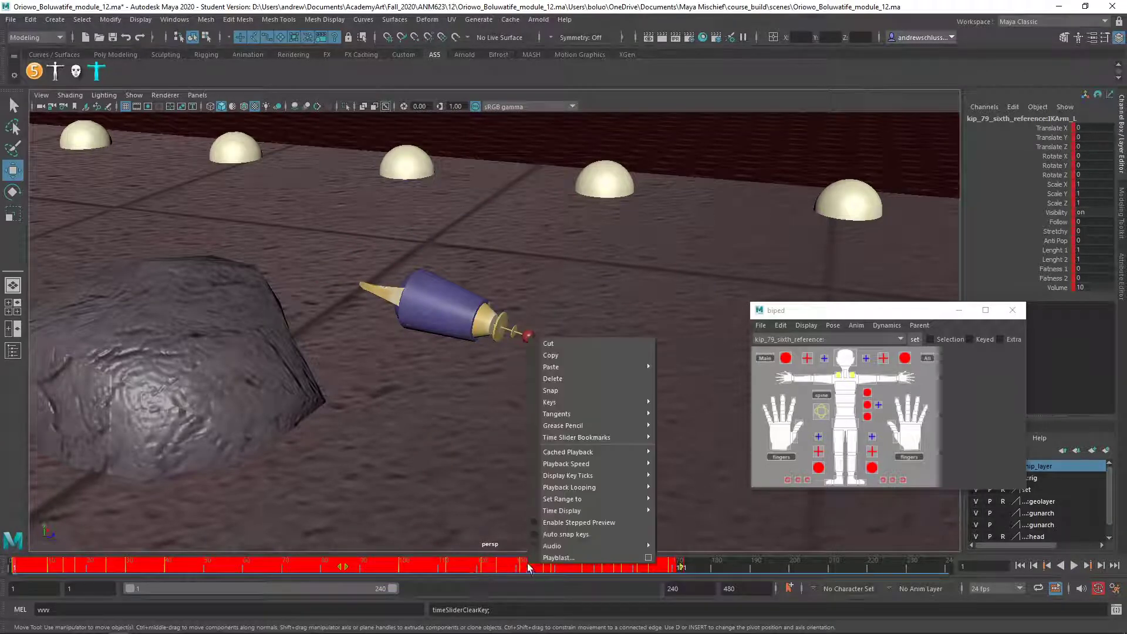
pyautogui.click(536, 383)
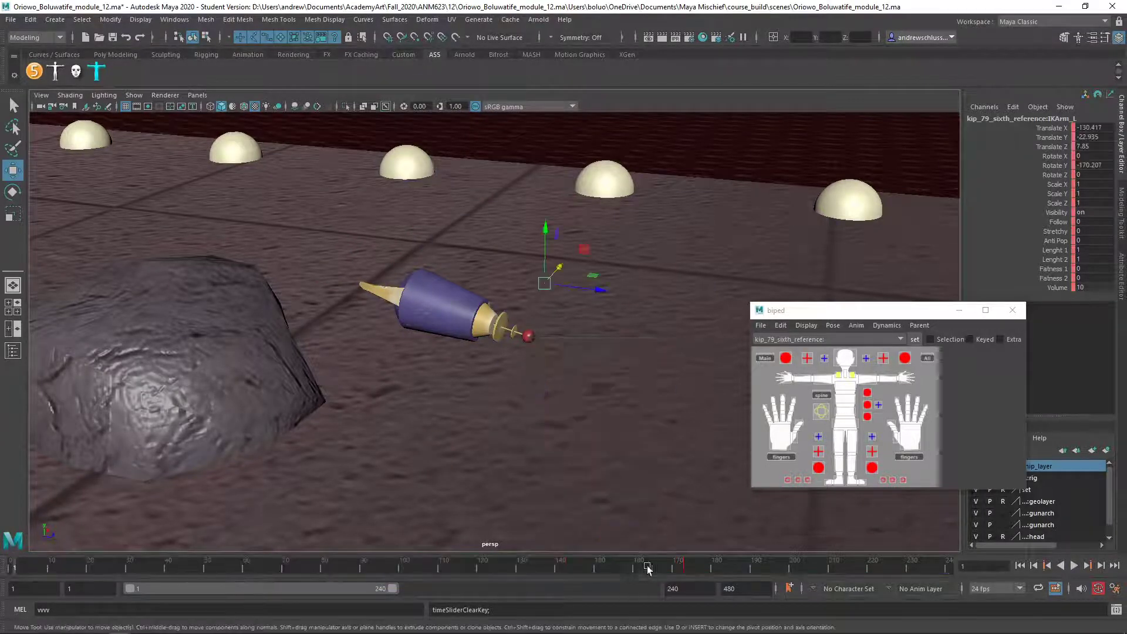
# Return to frame 173 and look at the hand placement through camera2.
pyautogui.moveTo(660, 568)
pyautogui.mouseDown()
pyautogui.moveTo(703, 569)
pyautogui.moveTo(637, 573)
pyautogui.moveTo(685, 573)
pyautogui.mouseUp()
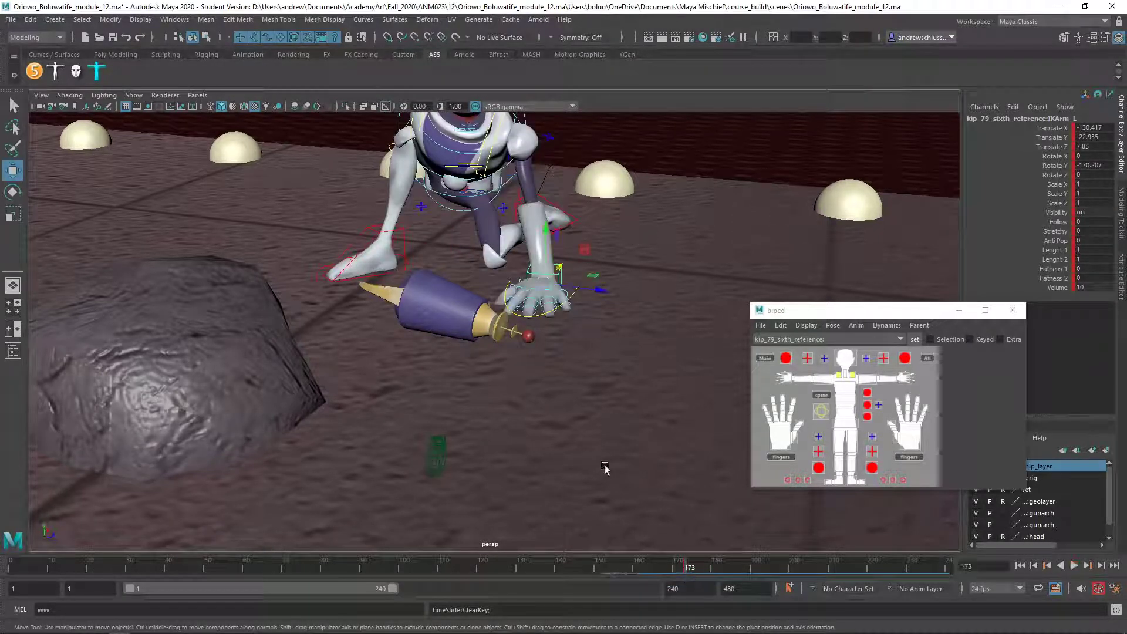
pyautogui.click(197, 94)
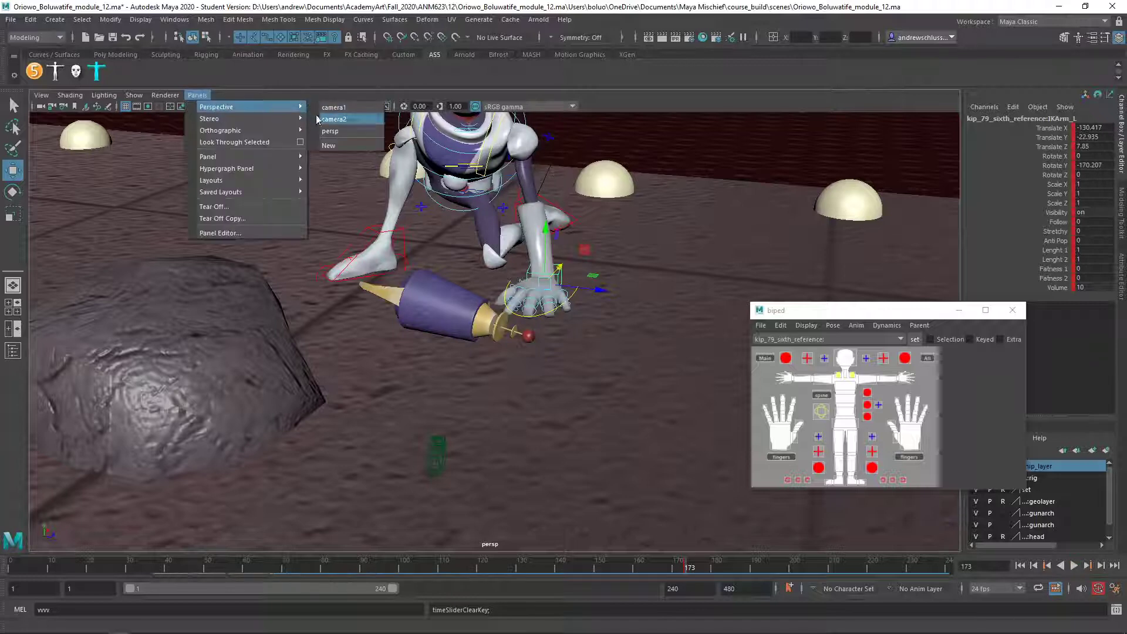
pyautogui.click(320, 107)
pyautogui.click(199, 95)
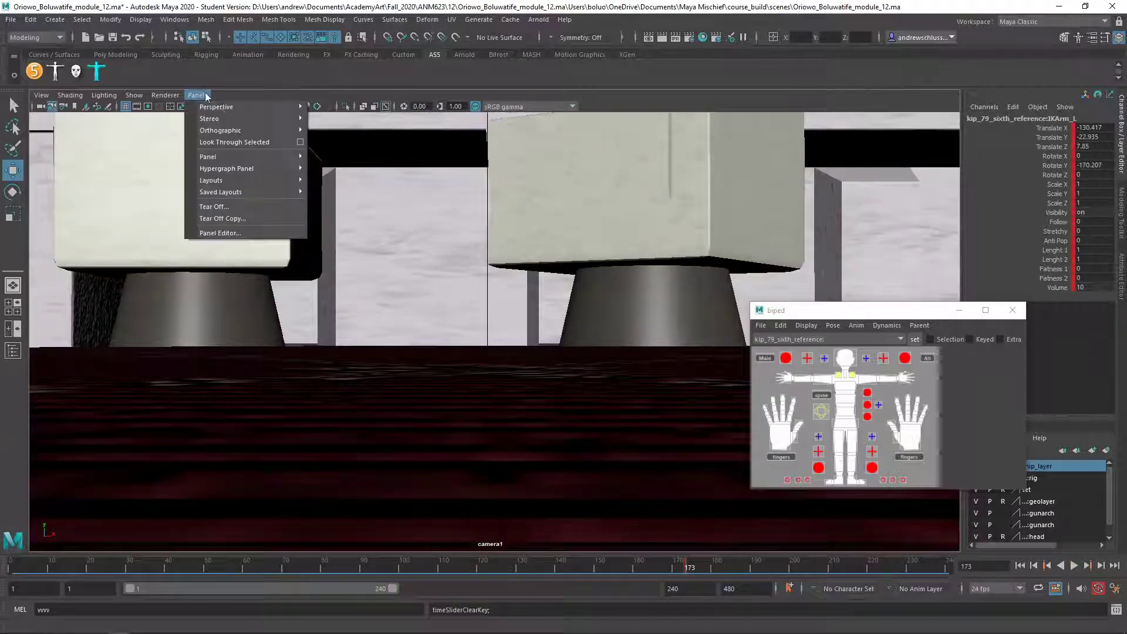
pyautogui.moveTo(296, 106)
pyautogui.click(332, 117)
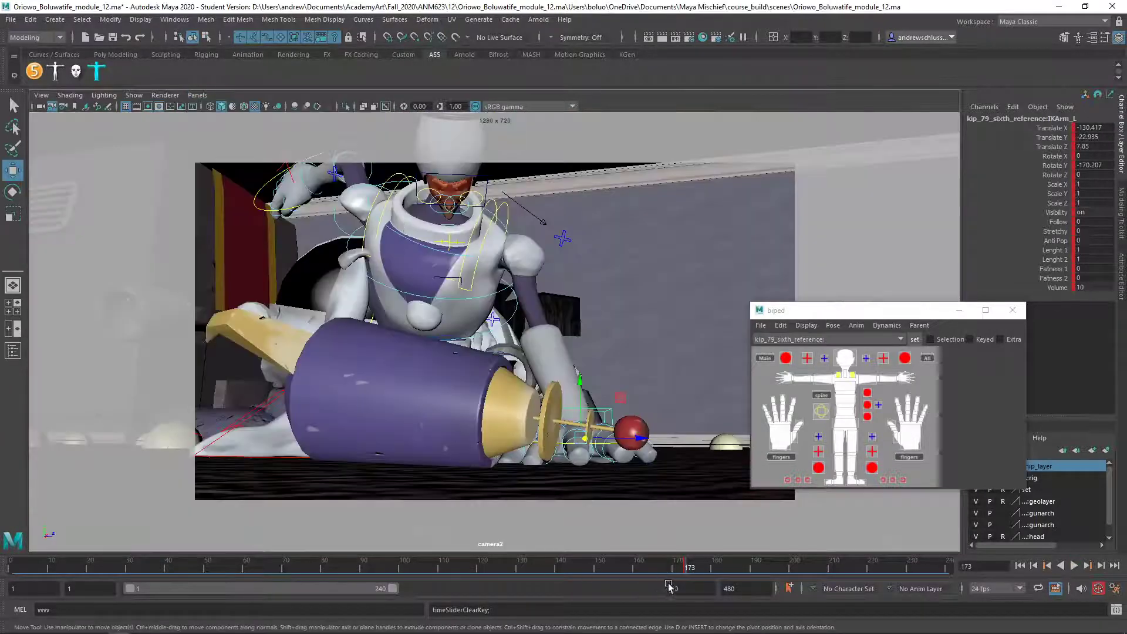
# At frame 173, delete the animation on the left arm IK control's Stretchy channel and set Stretchy to 10.
pyautogui.hotkey('alt', 'v')
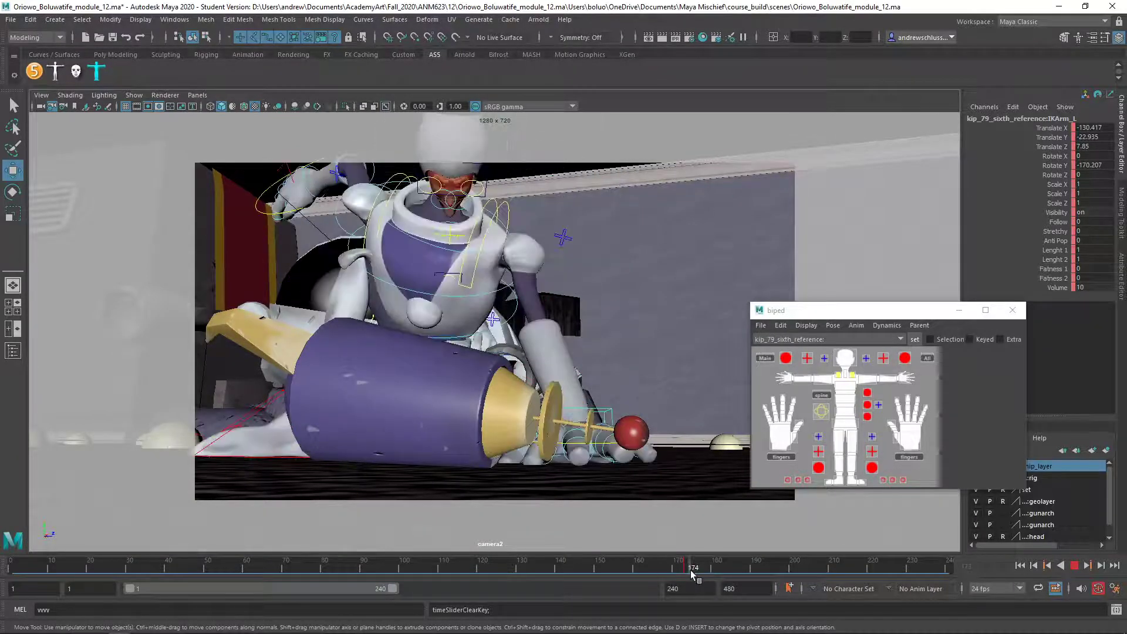
pyautogui.moveTo(695, 569)
pyautogui.mouseDown()
pyautogui.moveTo(678, 571)
pyautogui.moveTo(709, 570)
pyautogui.moveTo(686, 569)
pyautogui.mouseUp()
pyautogui.hotkey('alt', 'v')
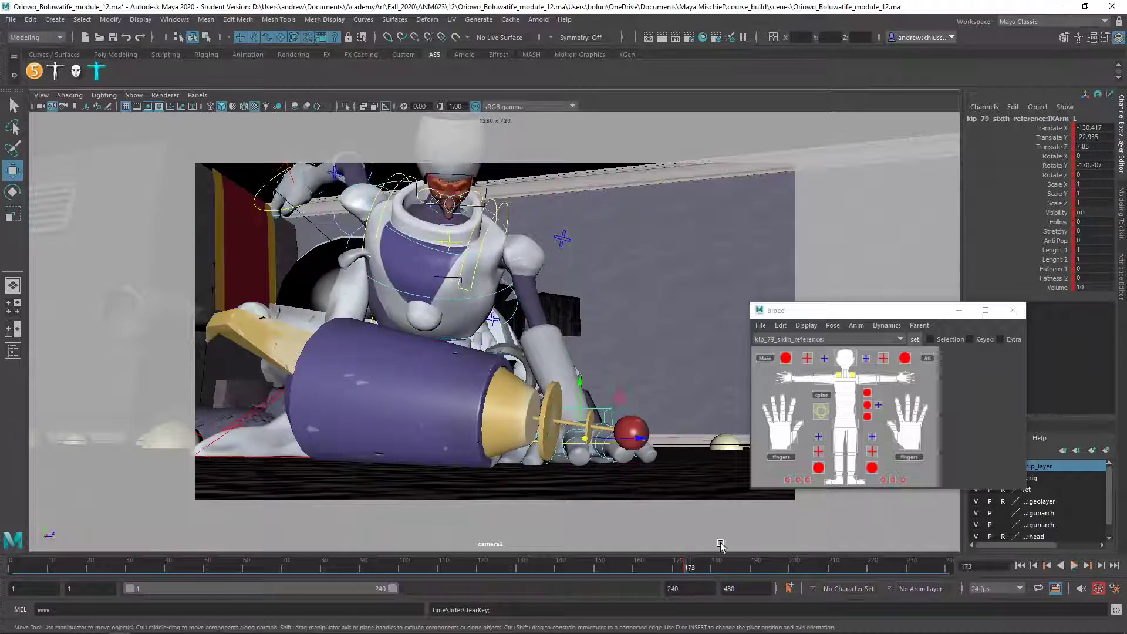
pyautogui.click(1044, 232)
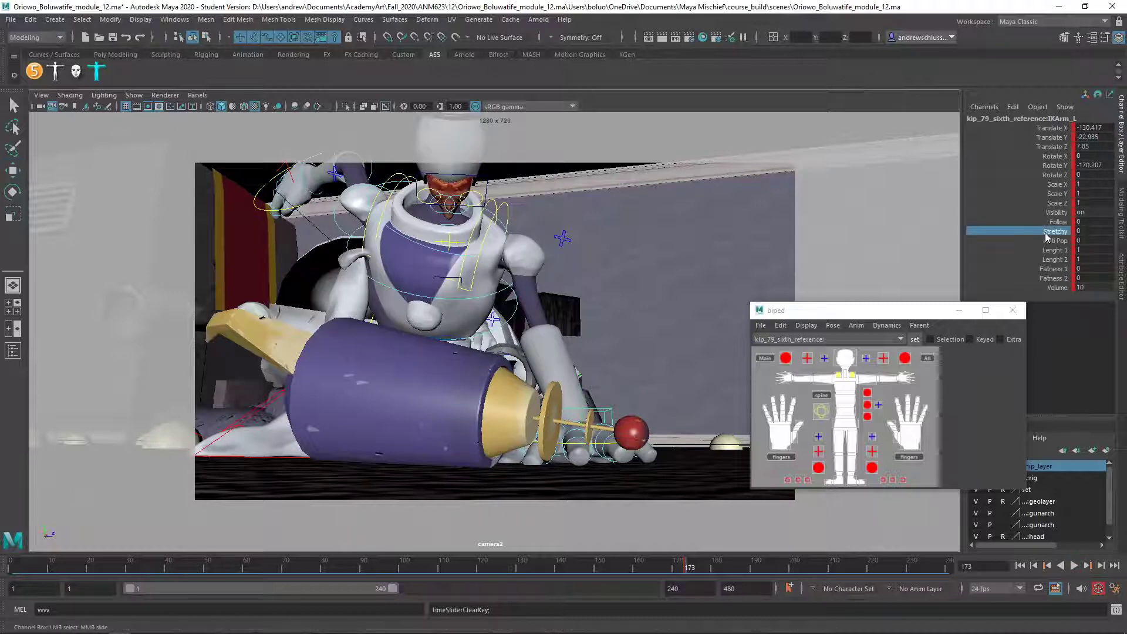
pyautogui.rightClick(1045, 232)
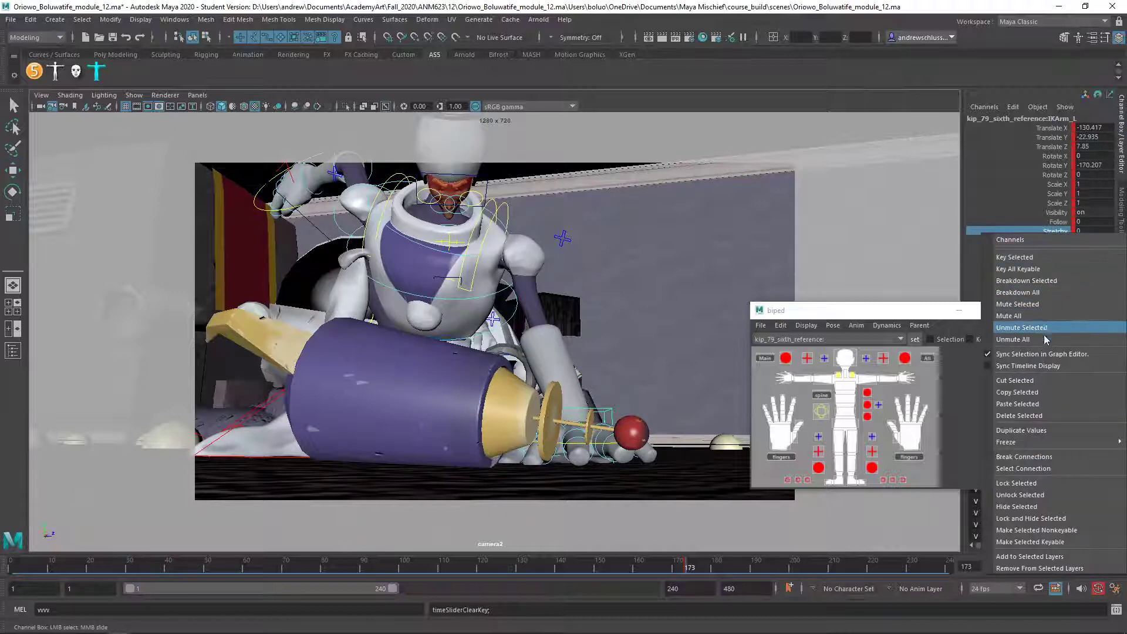
pyautogui.click(1041, 415)
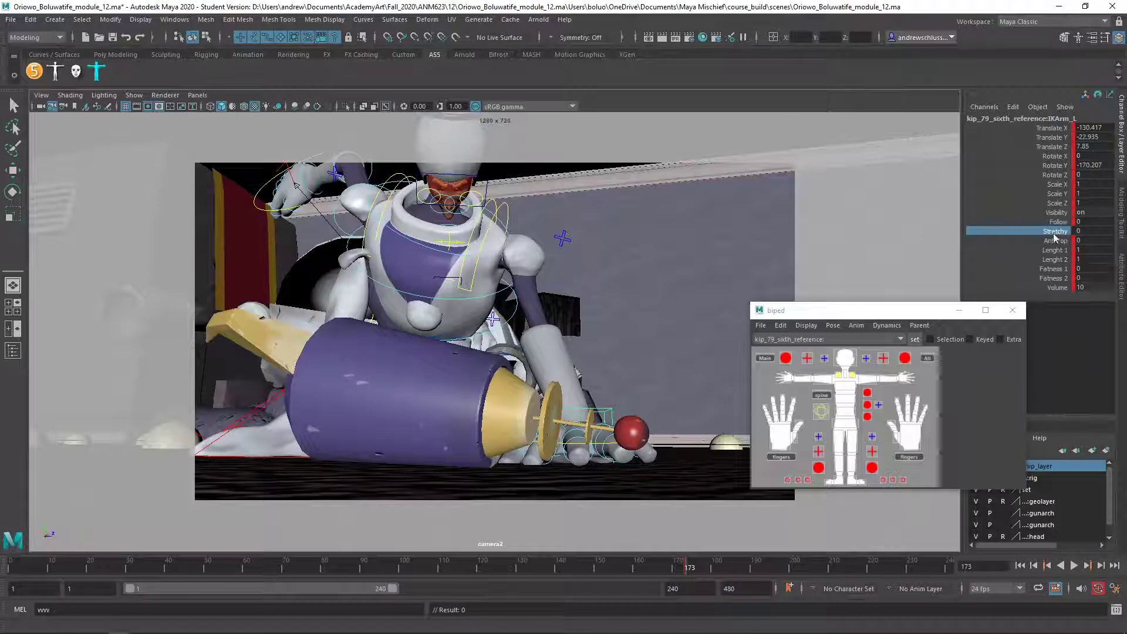
pyautogui.click(1082, 232)
pyautogui.write('1')
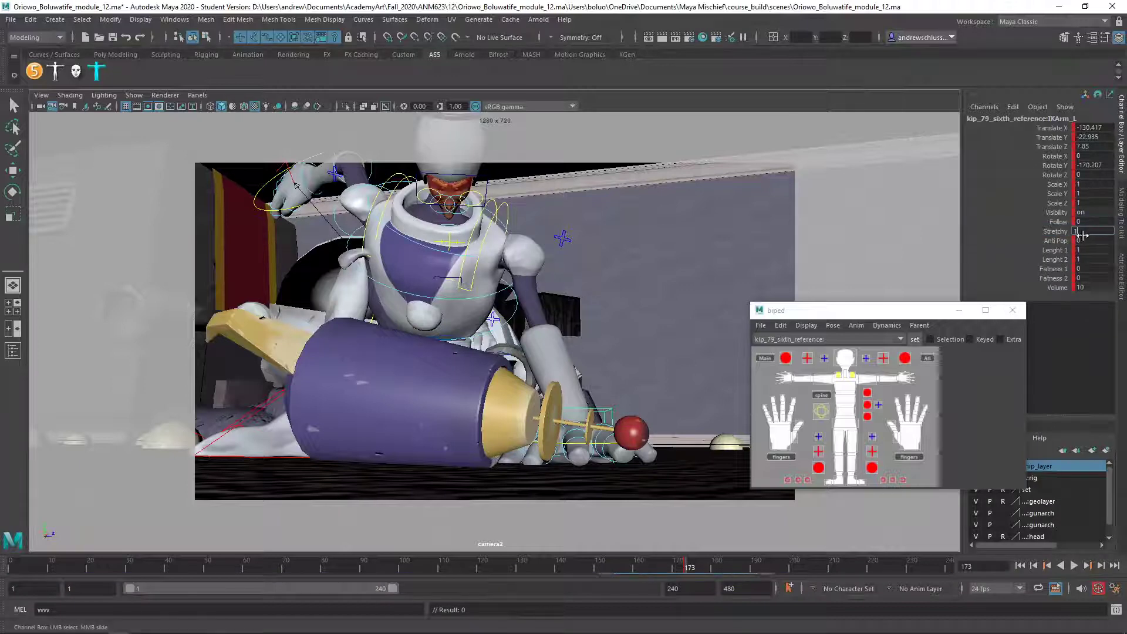
pyautogui.press('Return')
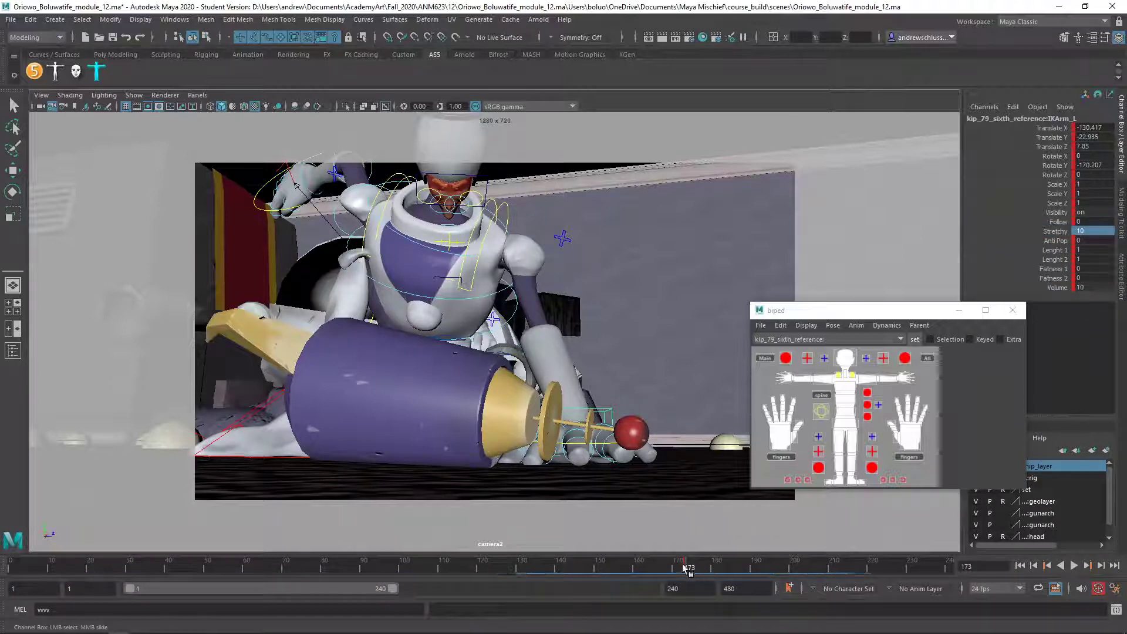
# Check the hand contact from frame 173 and key the left arm IK control at frame 175.
pyautogui.hotkey('alt', 'v')
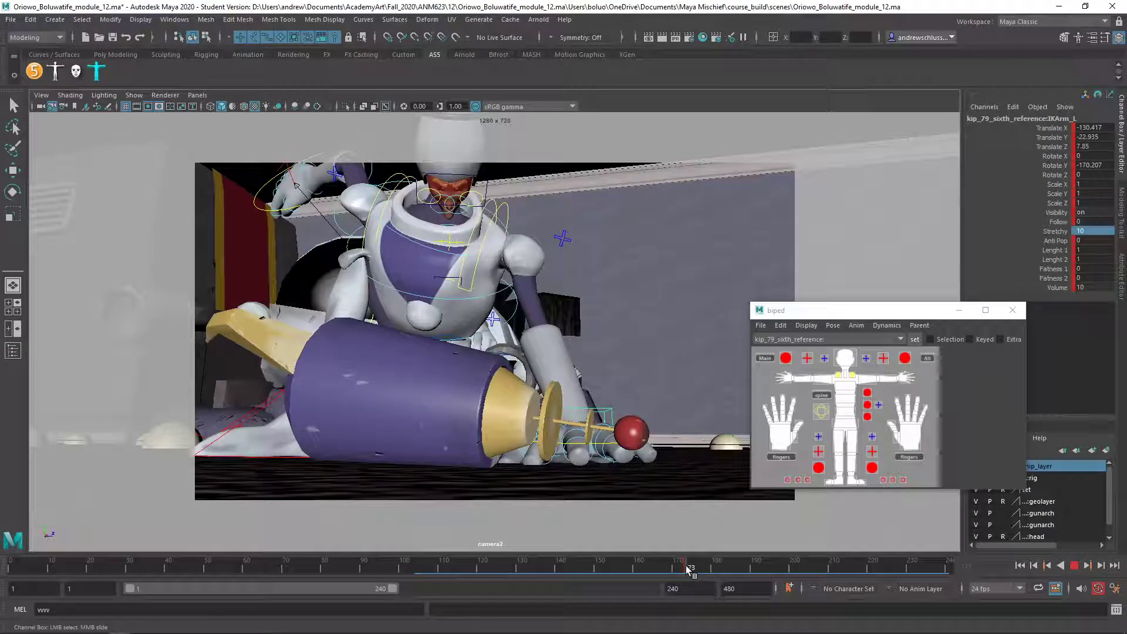
pyautogui.click(687, 567)
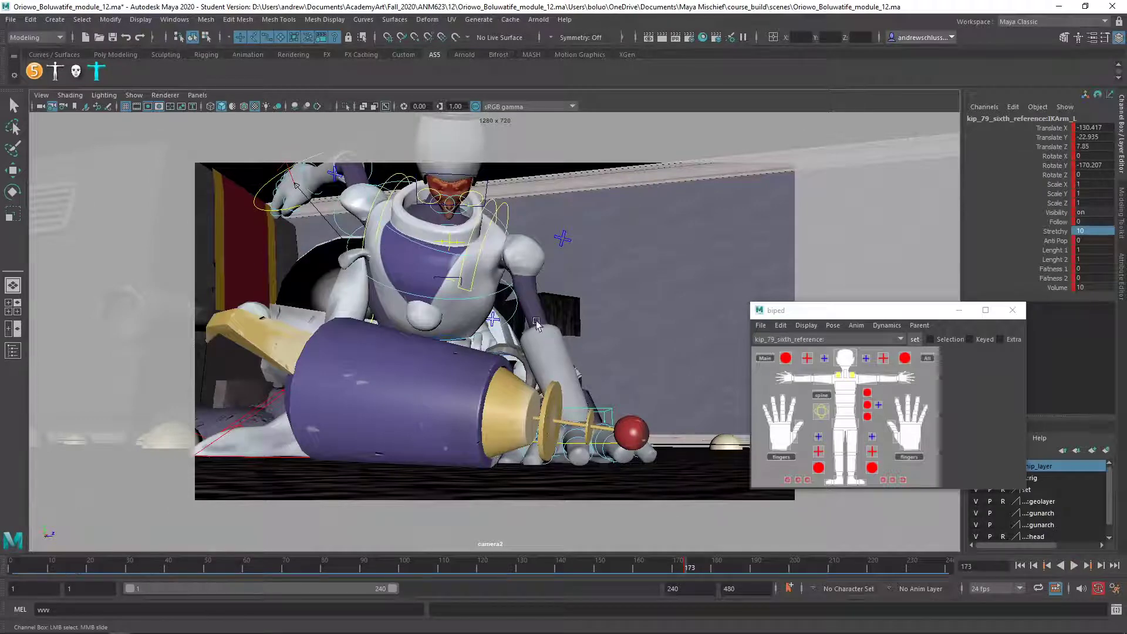
pyautogui.moveTo(689, 568)
pyautogui.mouseDown()
pyautogui.moveTo(710, 572)
pyautogui.moveTo(692, 570)
pyautogui.mouseUp()
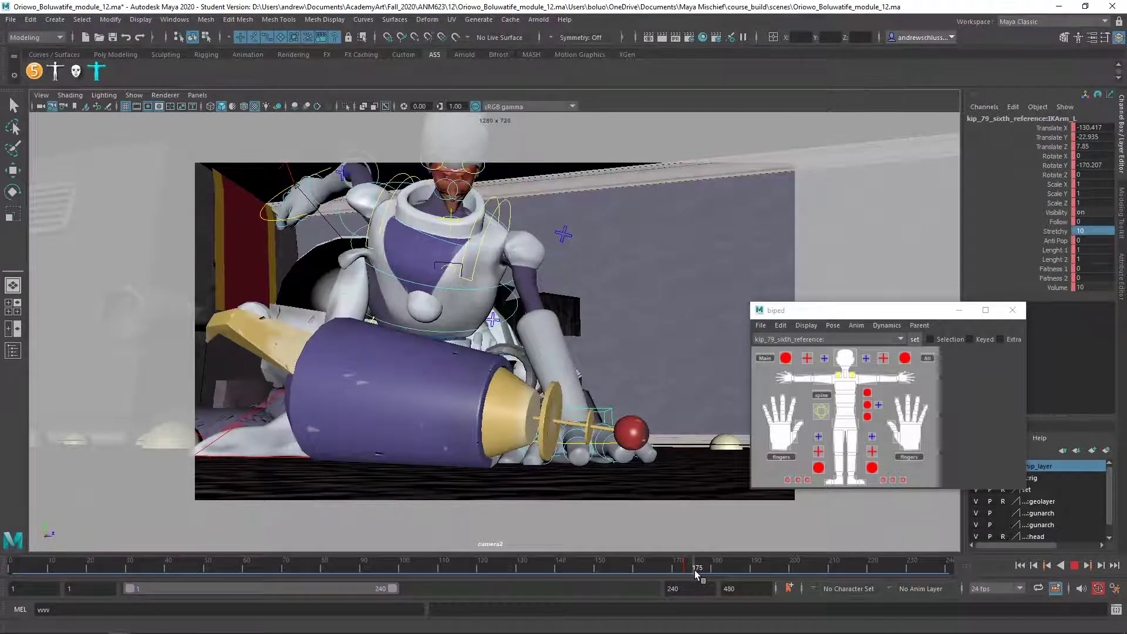
pyautogui.hotkey('alt', 'v')
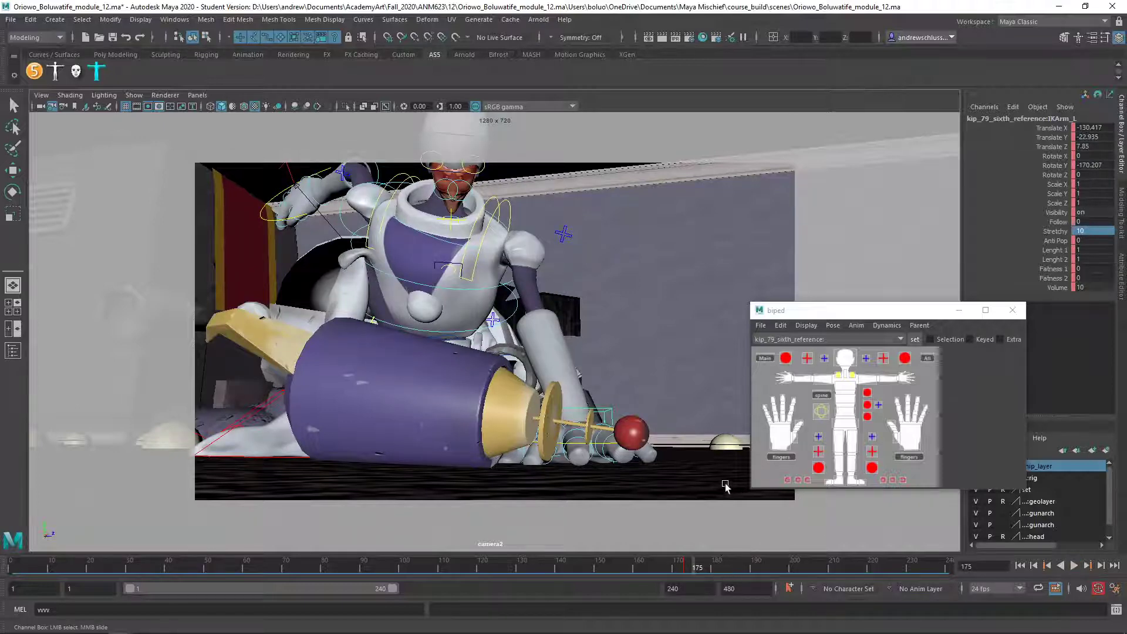
pyautogui.press('s')
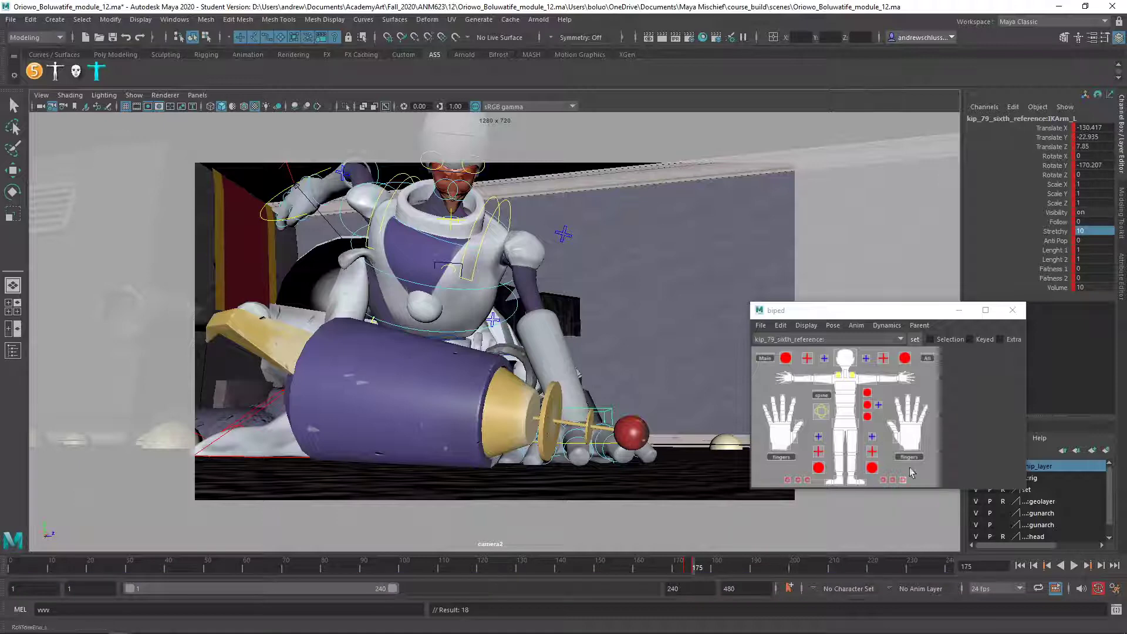
# Select the left arm's FK/IK switch control and key only its FKIKBlend channel at frame 175.
pyautogui.click(878, 405)
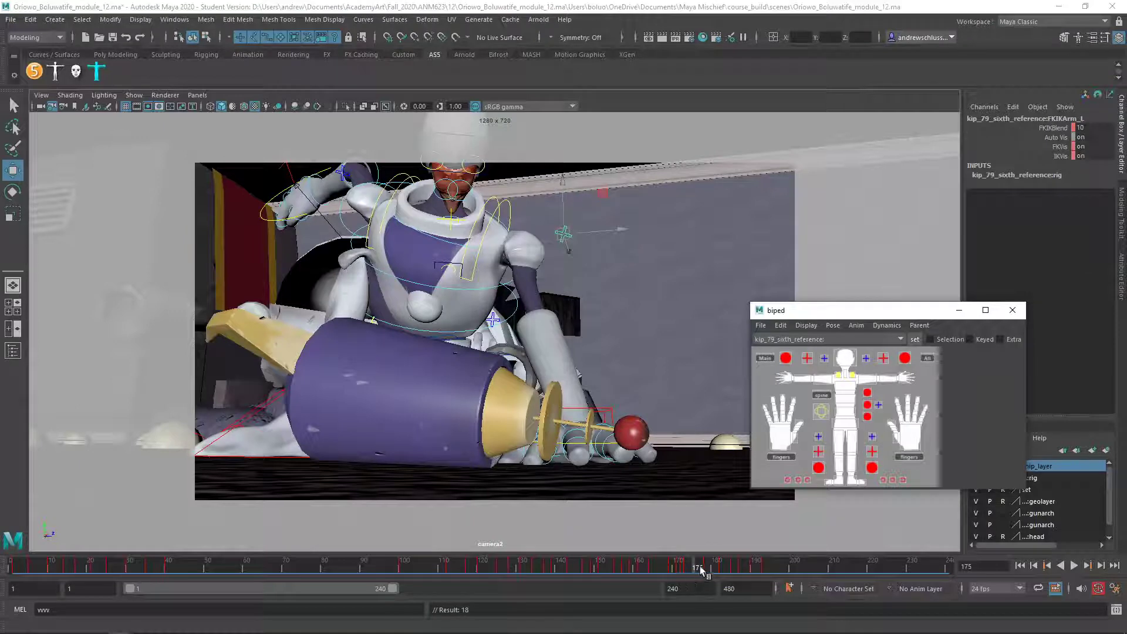
pyautogui.click(1052, 128)
pyautogui.rightClick(1045, 140)
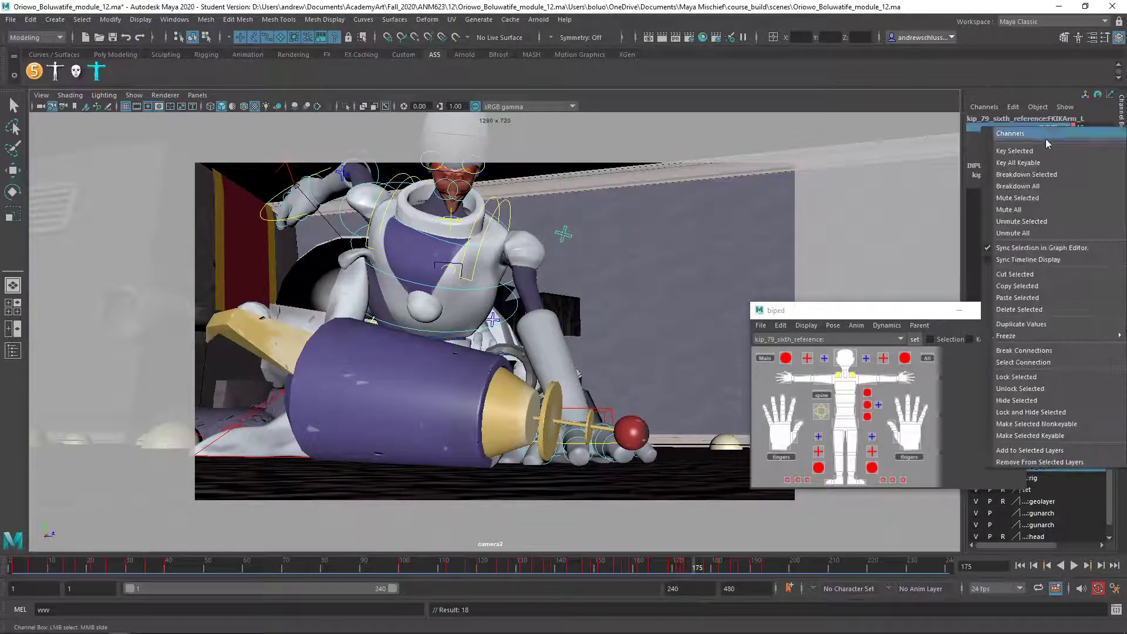
pyautogui.click(1047, 149)
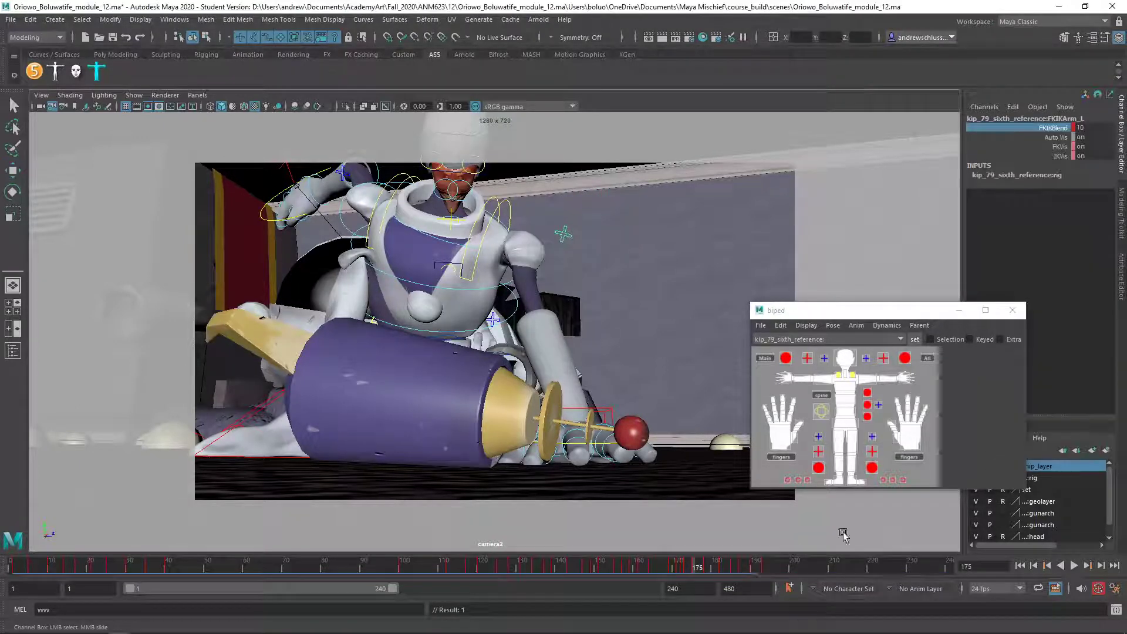
# At frame 178, set the left arm's FKIKBlend to 0 to return the arm to FK.
pyautogui.click(699, 568)
pyautogui.moveTo(702, 569); pyautogui.dragTo(709, 568)
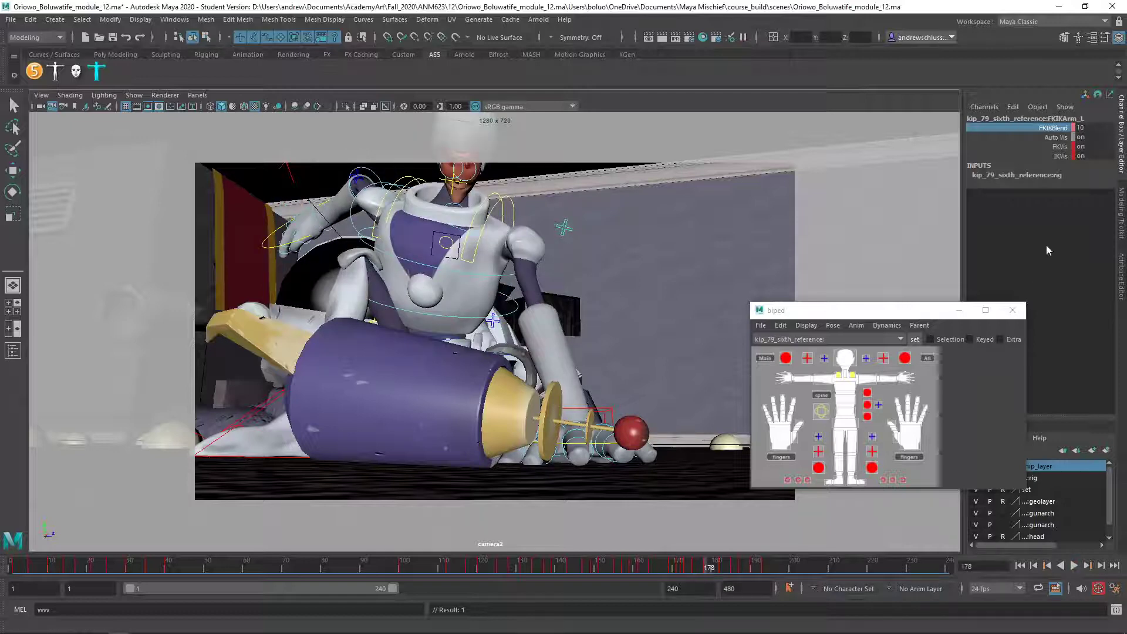
pyautogui.click(1079, 128)
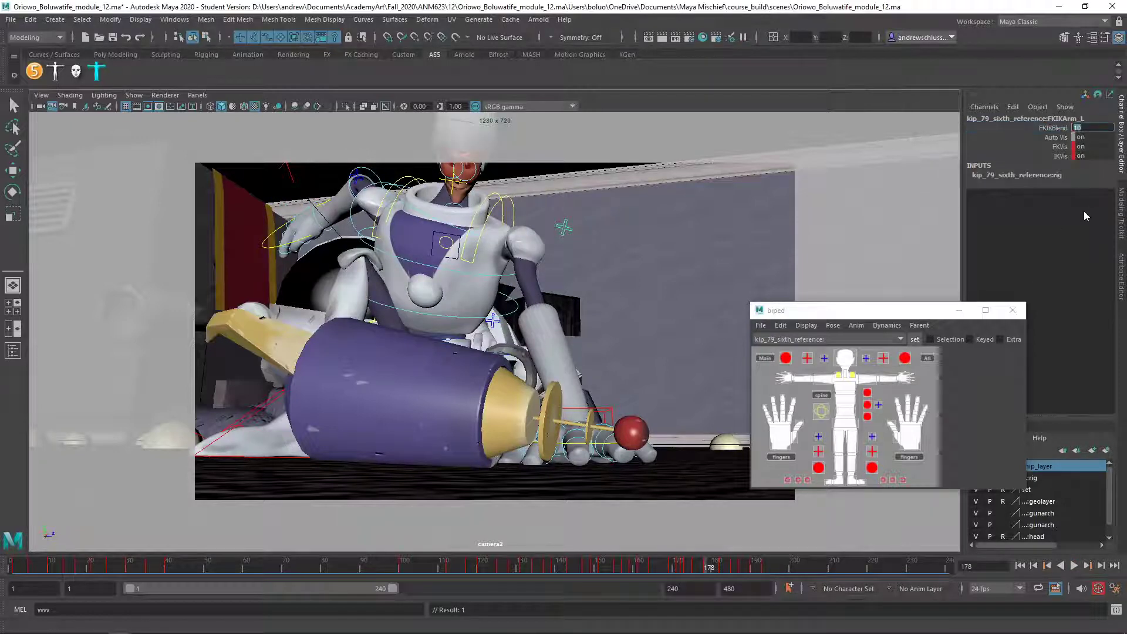
pyautogui.write('0')
pyautogui.press('Return')
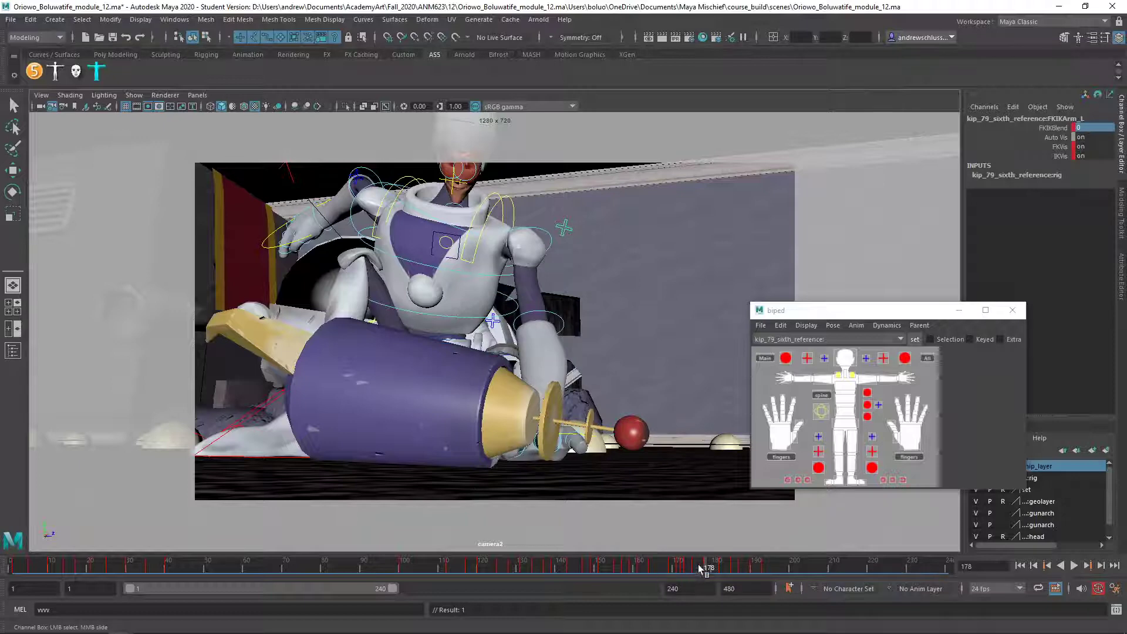
# Play and scrub the shot from about frame 153 through 196 to examine the left arm's switch from IK to FK.
pyautogui.hotkey('alt', 'v')
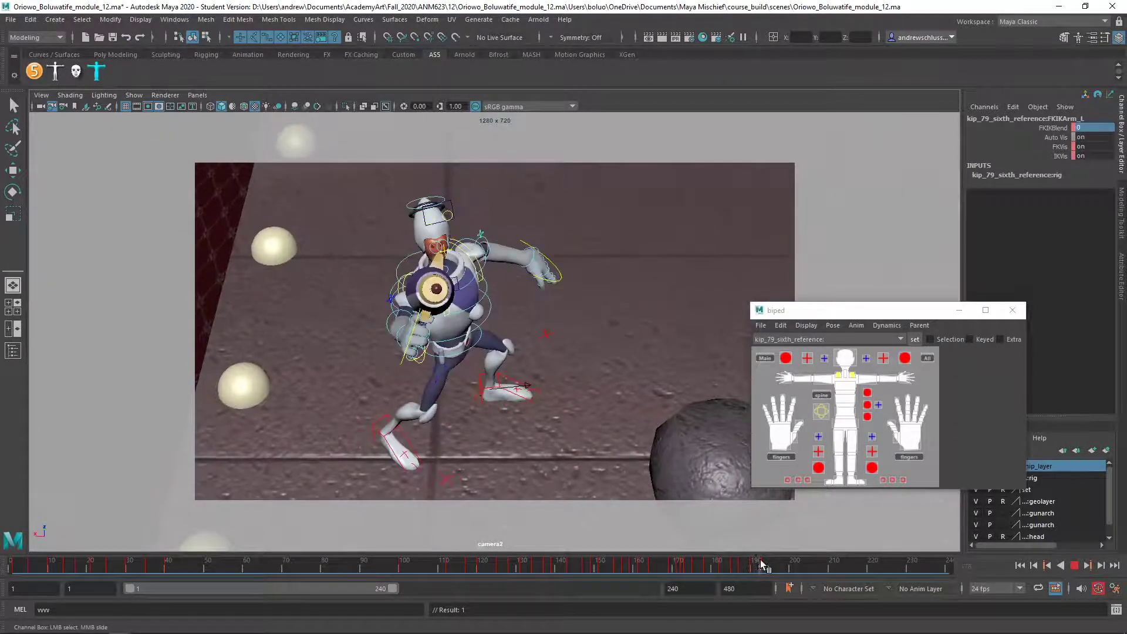
pyautogui.moveTo(760, 561); pyautogui.dragTo(618, 561)
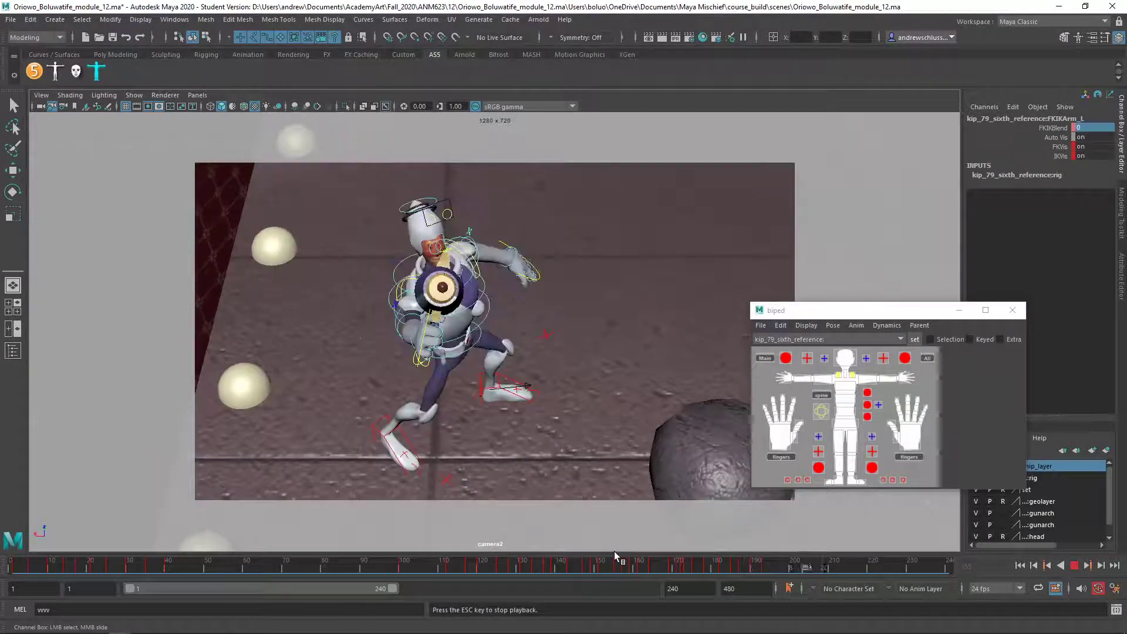
pyautogui.click(607, 564)
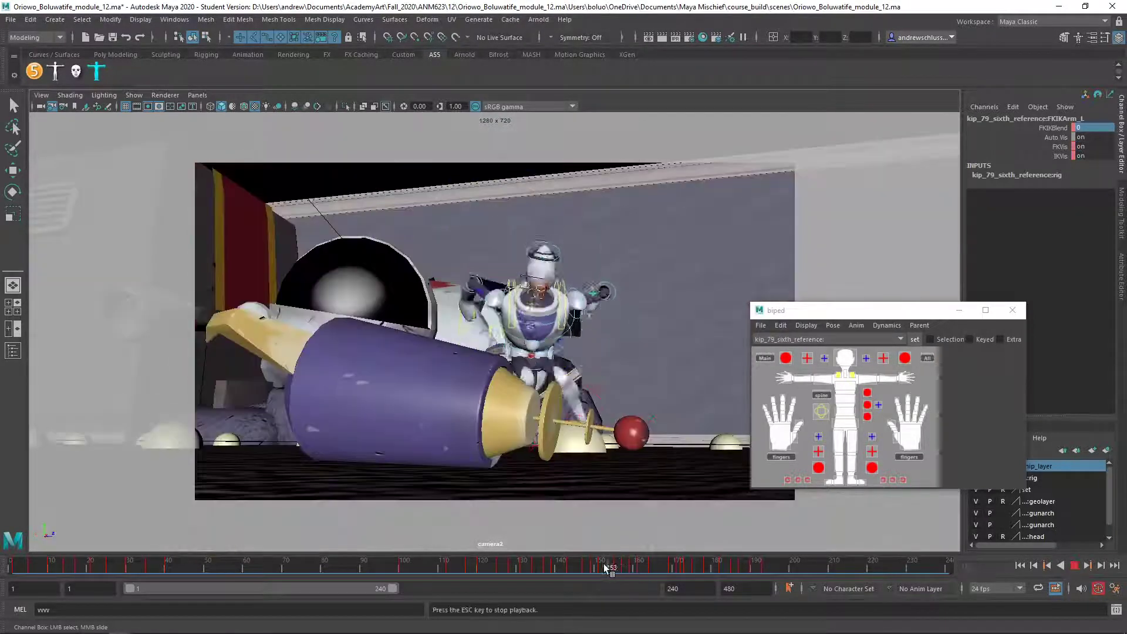
pyautogui.click(663, 568)
pyautogui.moveTo(663, 569)
pyautogui.mouseDown()
pyautogui.moveTo(699, 573)
pyautogui.moveTo(644, 575)
pyautogui.mouseUp()
pyautogui.hotkey('alt', 'v')
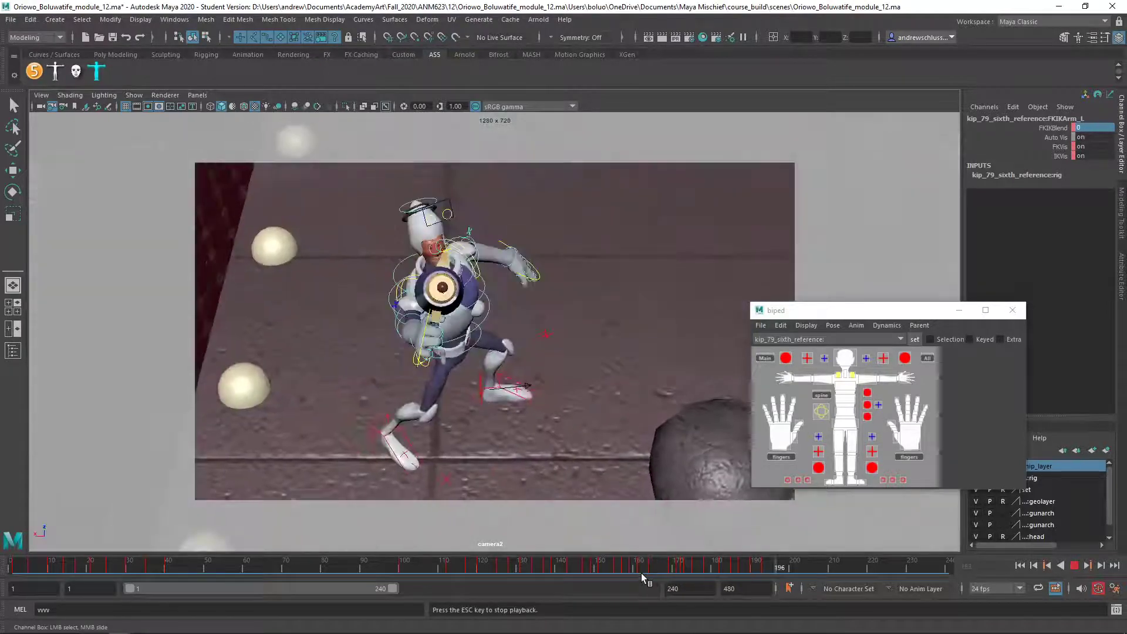
pyautogui.click(679, 568)
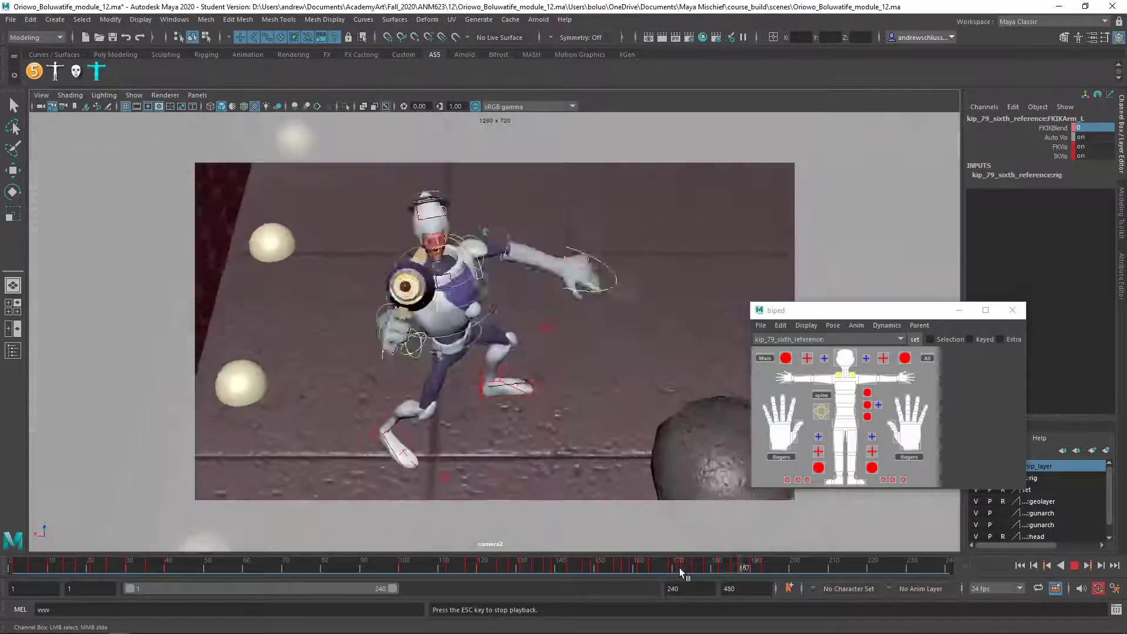
pyautogui.moveTo(696, 569); pyautogui.dragTo(707, 568)
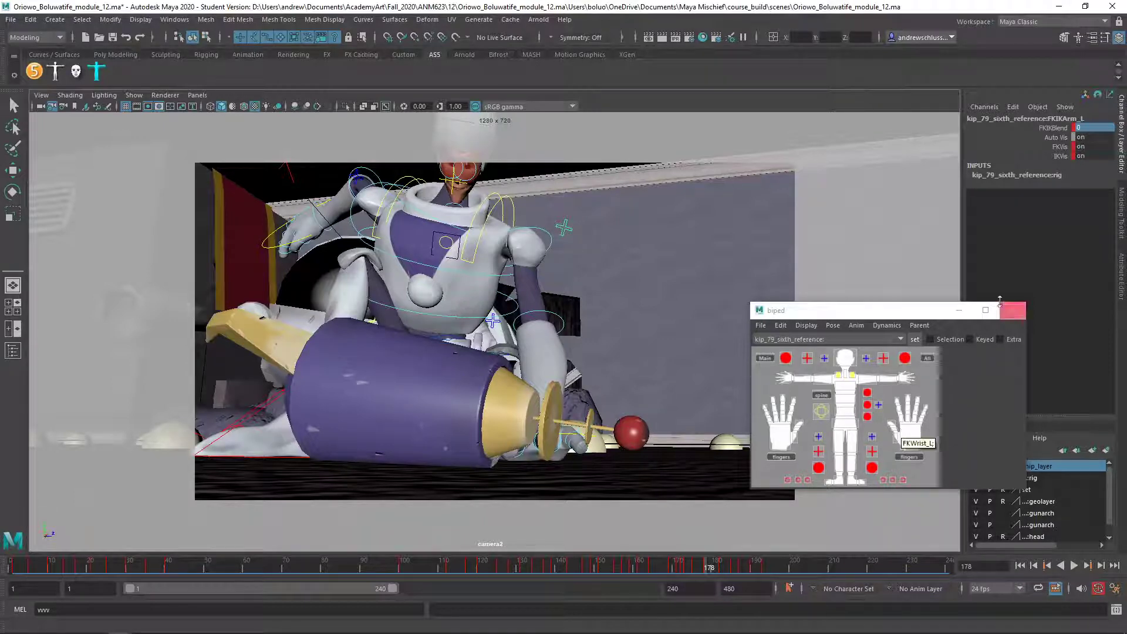
# Delete the animation on the left arm switch control's FKVis and IKVis channels.
pyautogui.click(1059, 150)
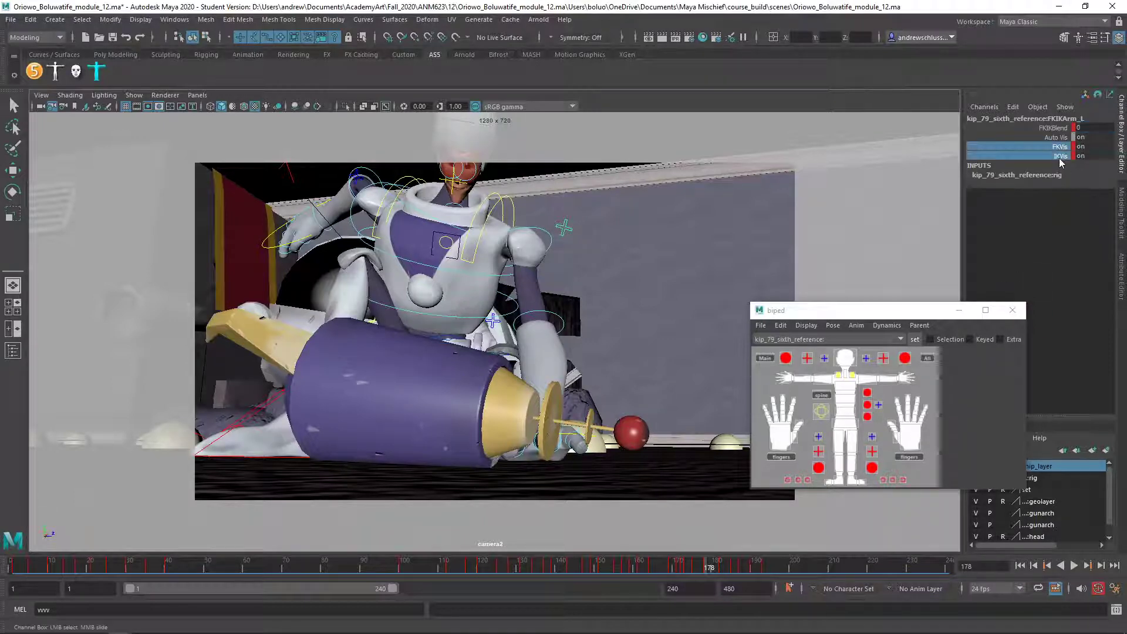
pyautogui.moveTo(1060, 150); pyautogui.dragTo(1060, 155)
pyautogui.rightClick(1060, 155)
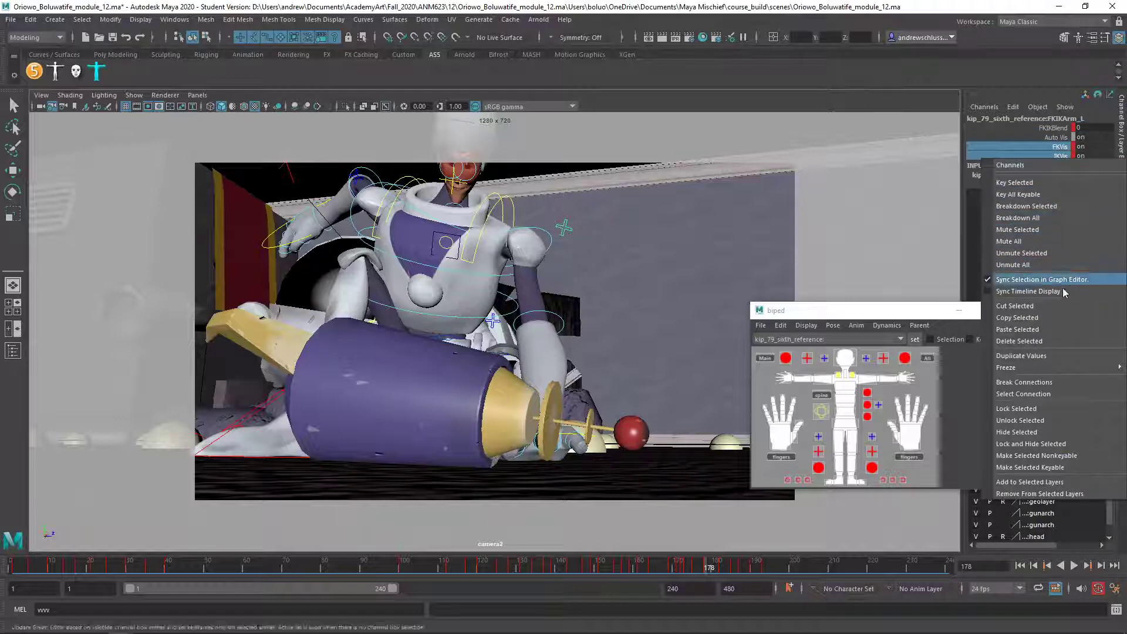
pyautogui.click(1061, 340)
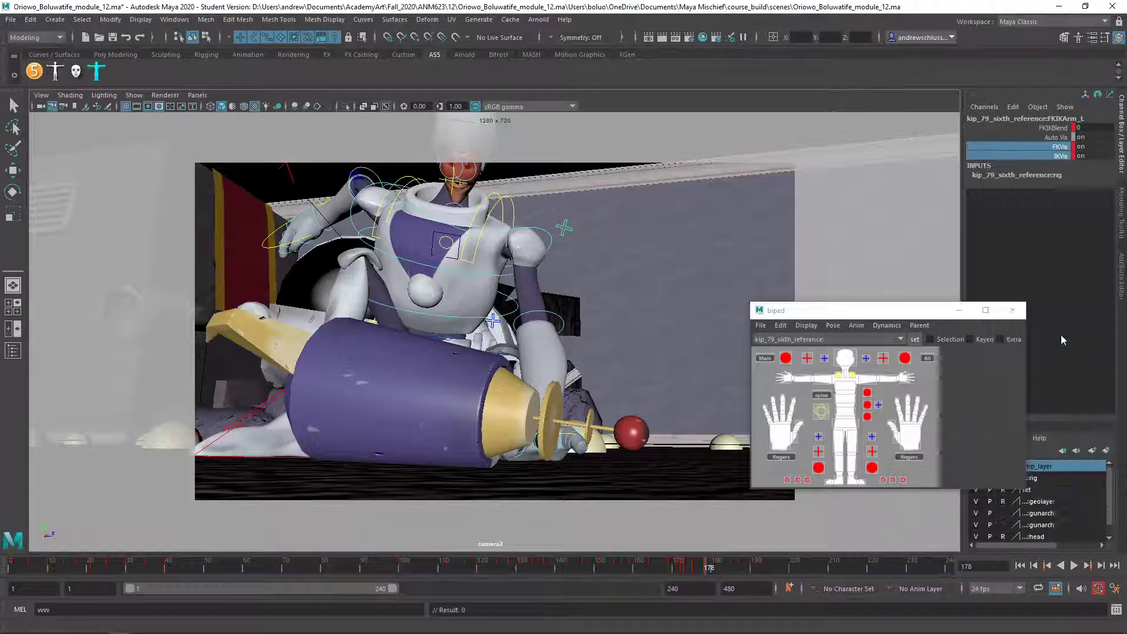
# Shift the FKIKBlend keys at frames 175 and 178 to about frames 178 and 181 and review the hand plant in playback.
pyautogui.moveTo(692, 567); pyautogui.dragTo(703, 568)
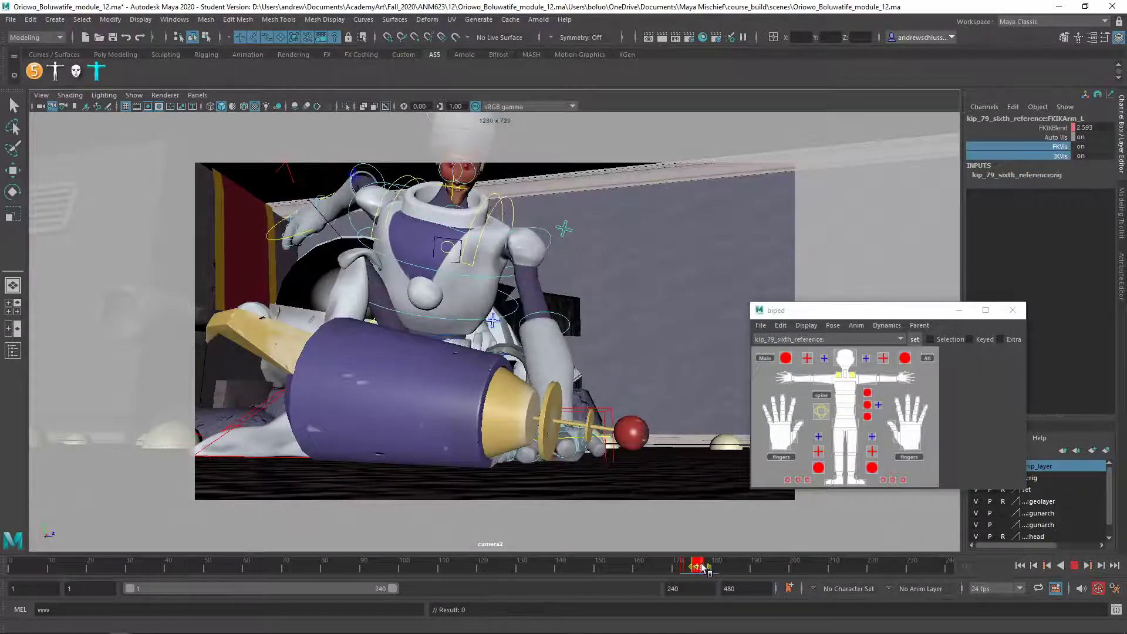
pyautogui.hotkey('alt', 'v')
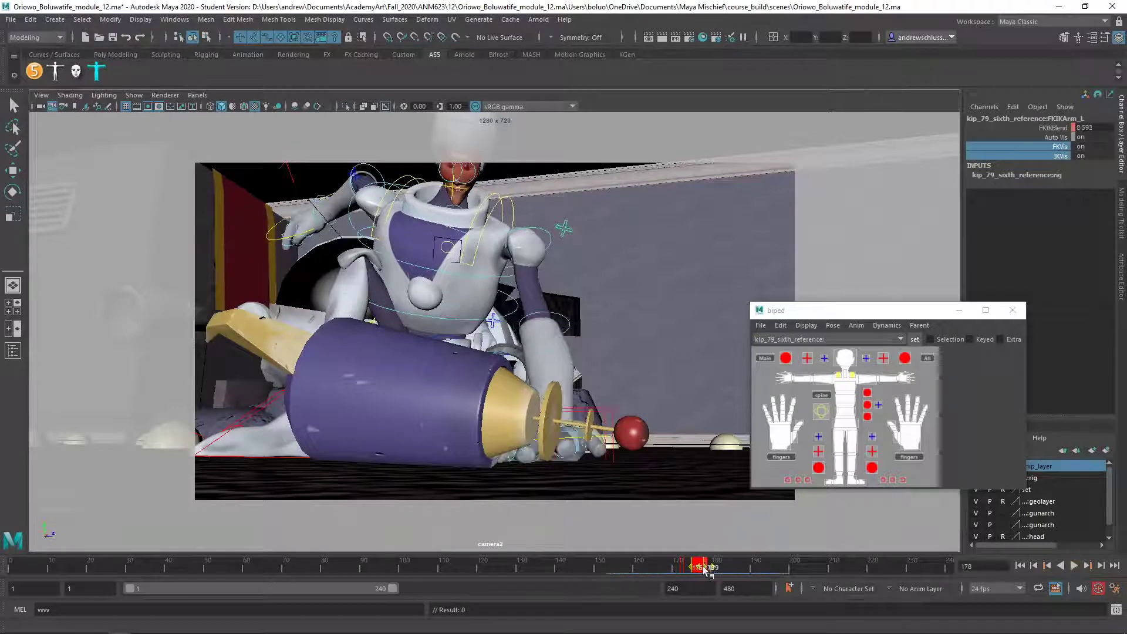
pyautogui.moveTo(704, 568); pyautogui.dragTo(738, 569)
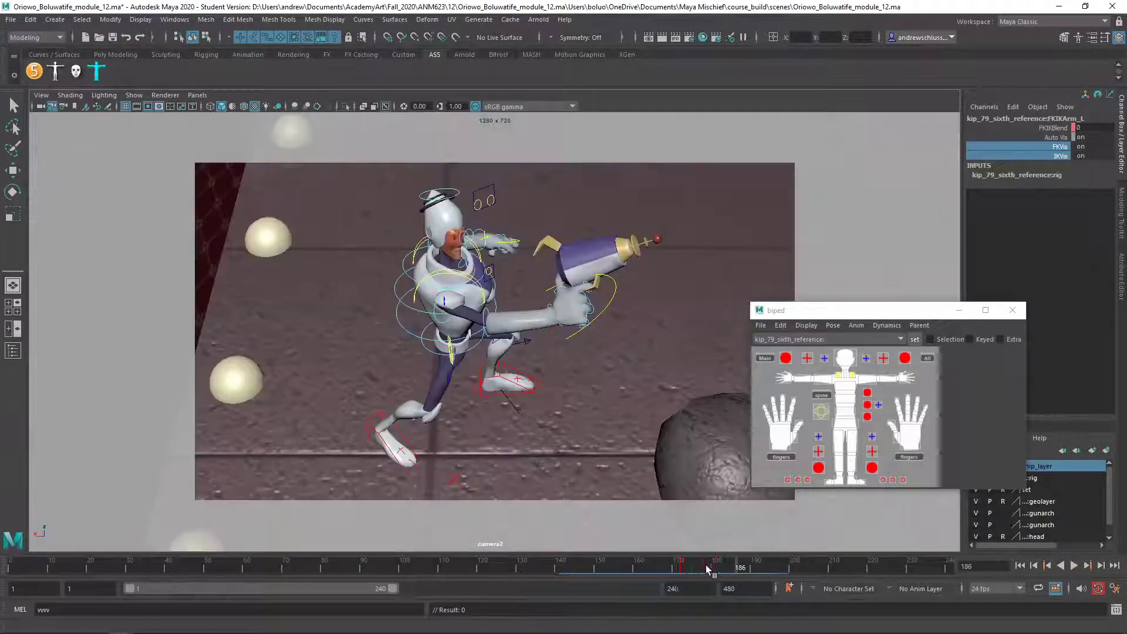
pyautogui.hotkey('alt', 'v')
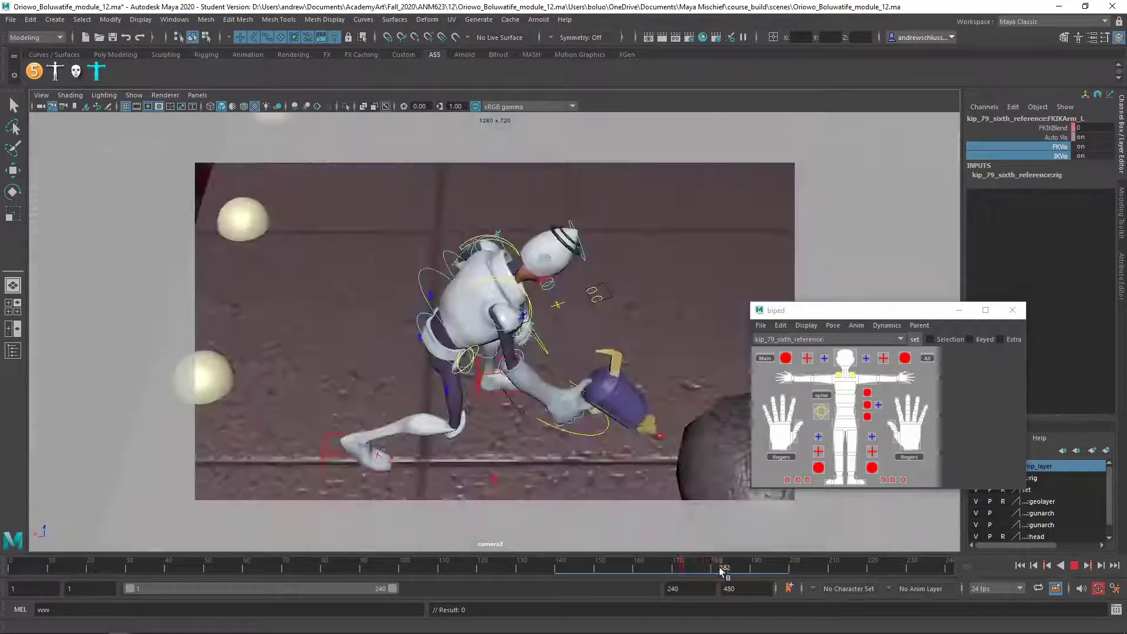
pyautogui.moveTo(721, 568); pyautogui.dragTo(570, 567)
pyautogui.hotkey('alt', 'v')
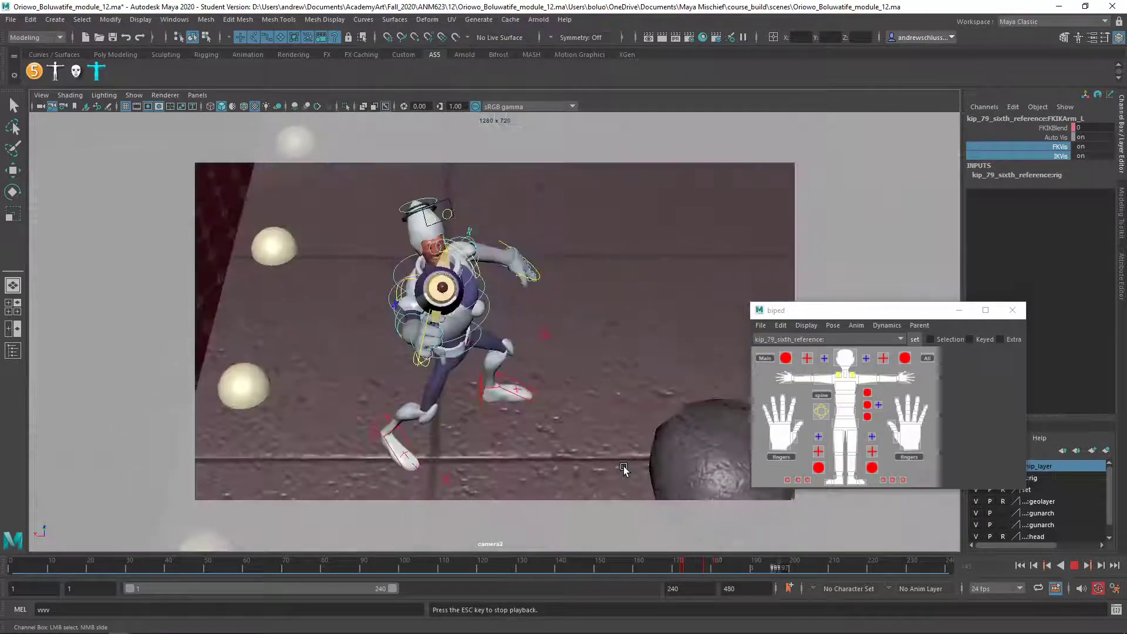
pyautogui.press('Escape')
# Replay the preceding shots from about frame 83, examining the gun close-up and the cut to the character beside the ship.
pyautogui.moveTo(496, 560); pyautogui.dragTo(351, 569)
pyautogui.hotkey('alt', 'v')
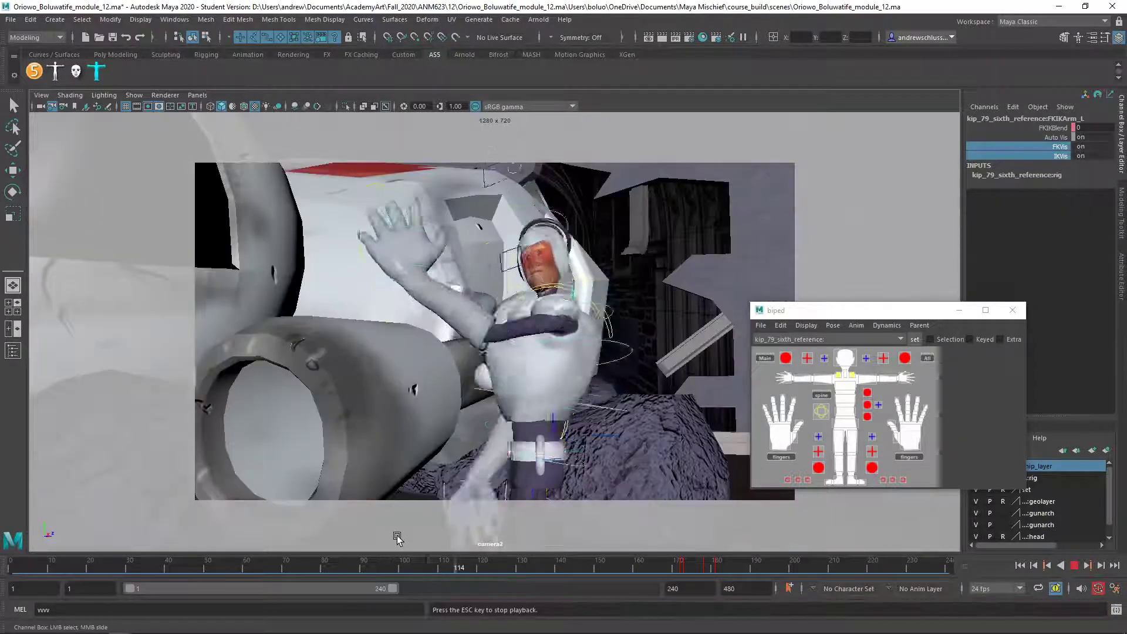
pyautogui.press('Escape')
pyautogui.click(329, 565)
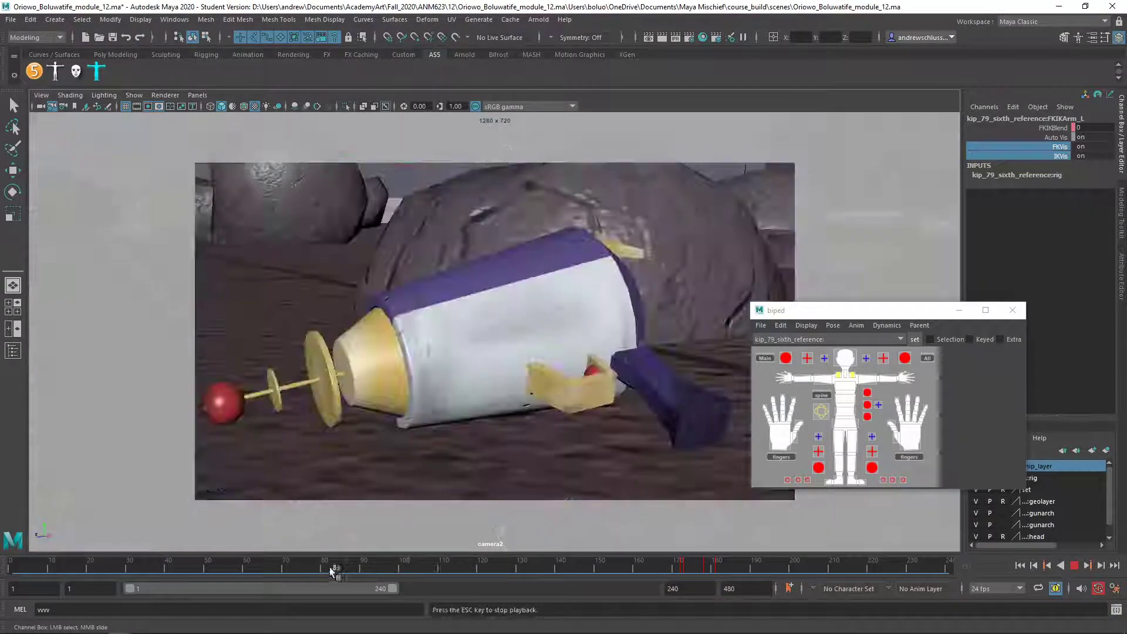
pyautogui.hotkey('alt', 'v')
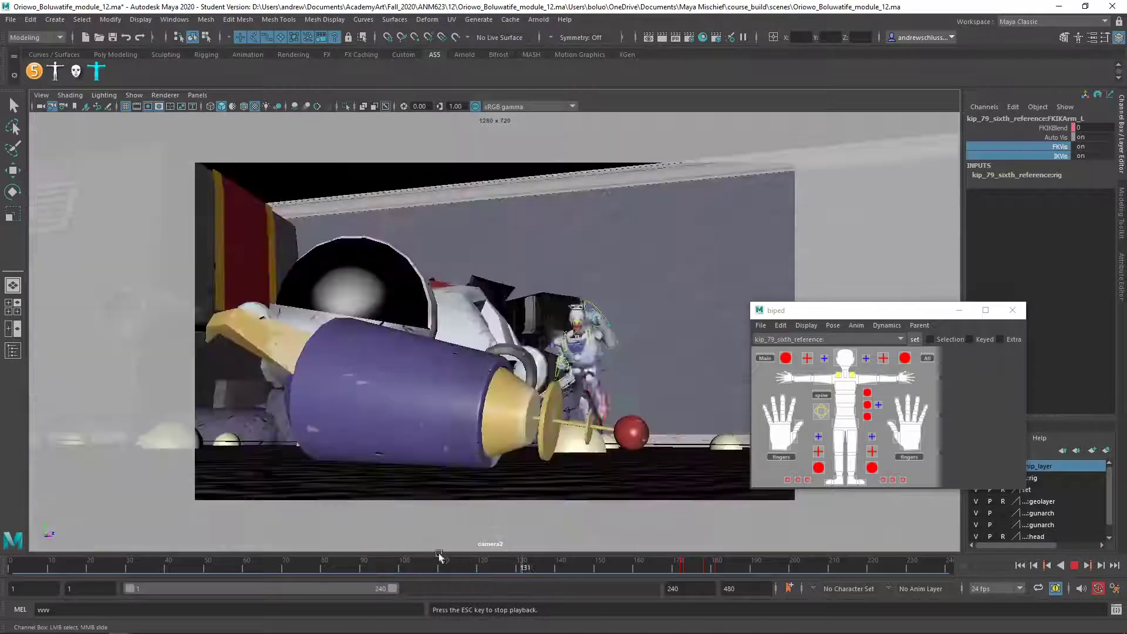
pyautogui.moveTo(445, 565); pyautogui.dragTo(364, 565)
pyautogui.hotkey('alt', 'v')
pyautogui.click(355, 568)
pyautogui.hotkey('alt', 'v')
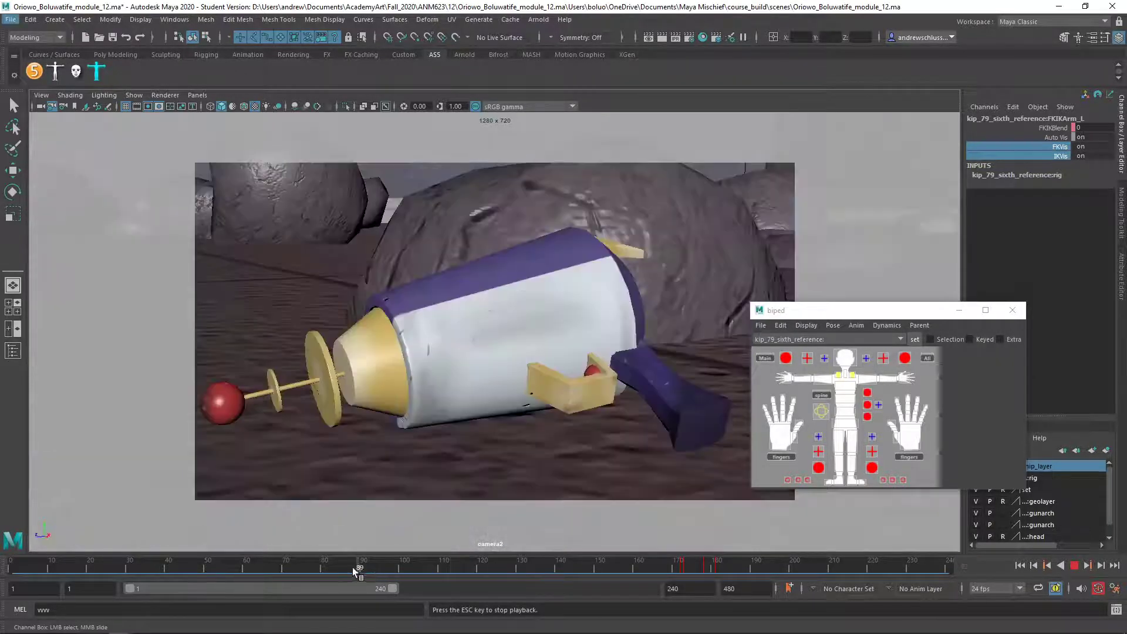
# Scrub to frames 100 through 104 to examine the character's raised-hand pose beside the ship.
pyautogui.moveTo(354, 568)
pyautogui.mouseDown()
pyautogui.moveTo(498, 578)
pyautogui.moveTo(401, 581)
pyautogui.mouseUp()
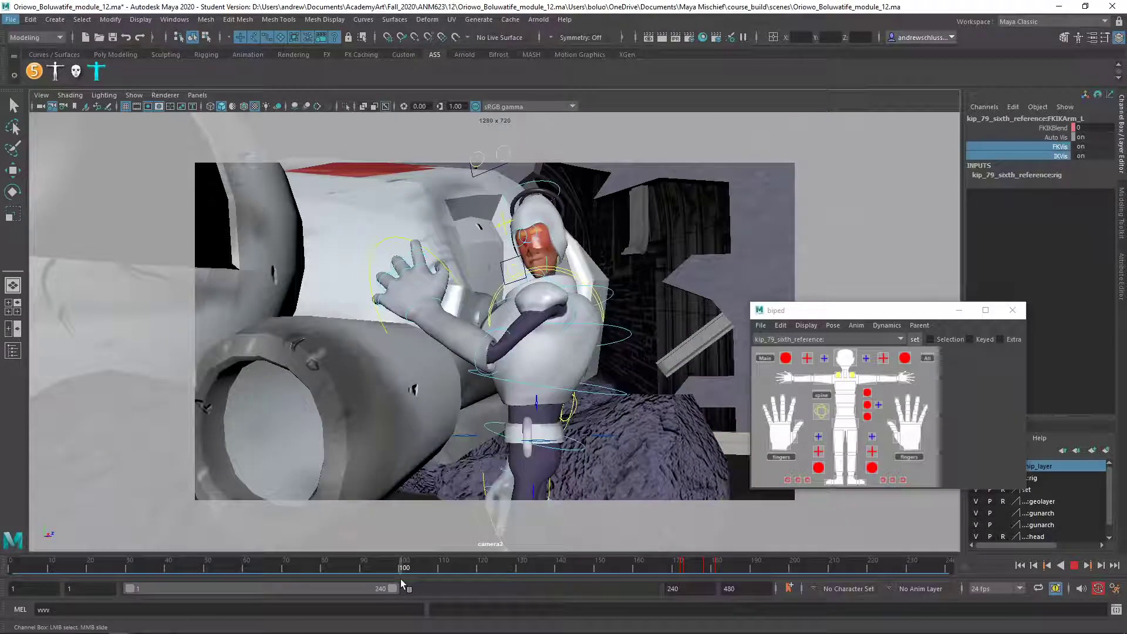
pyautogui.press('Escape')
pyautogui.hotkey('alt', 'v')
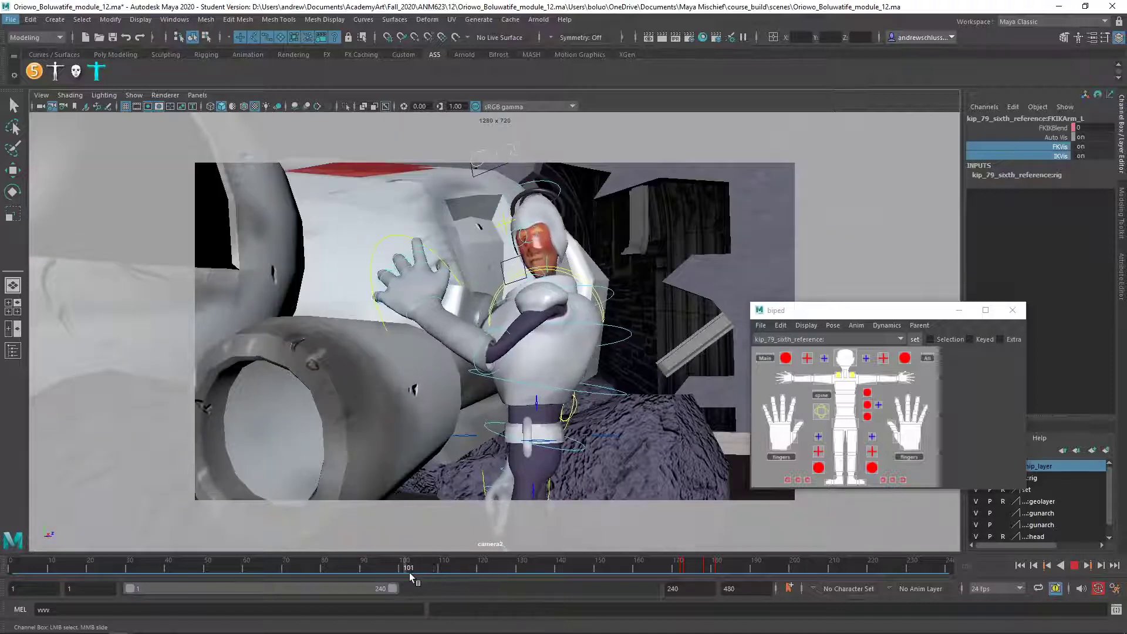
pyautogui.moveTo(447, 572); pyautogui.dragTo(414, 572)
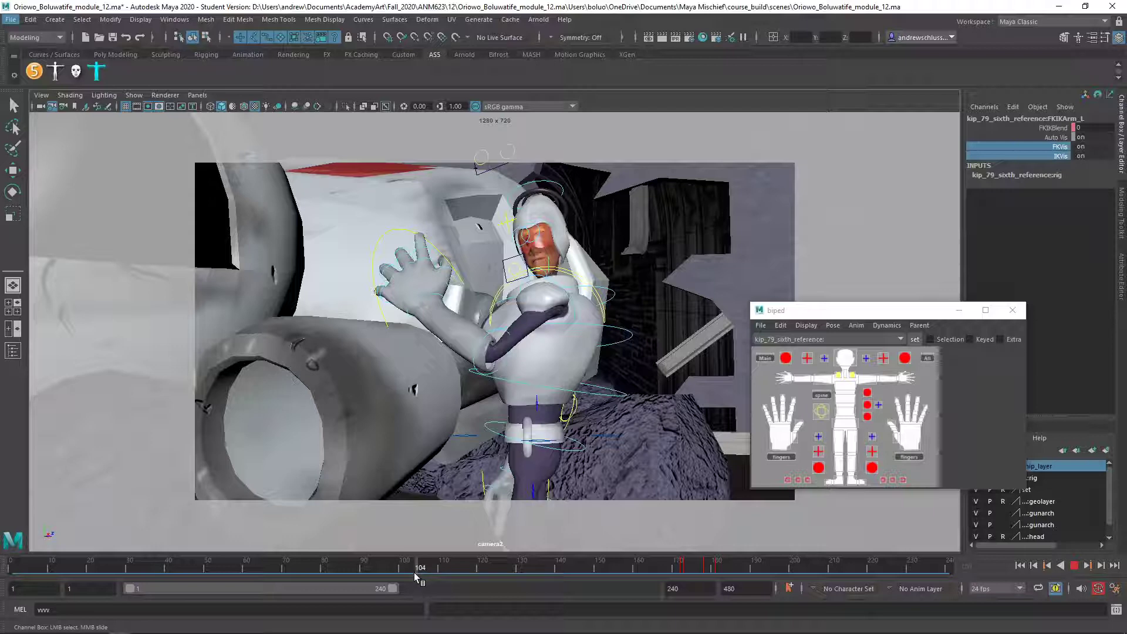
pyautogui.press('Escape')
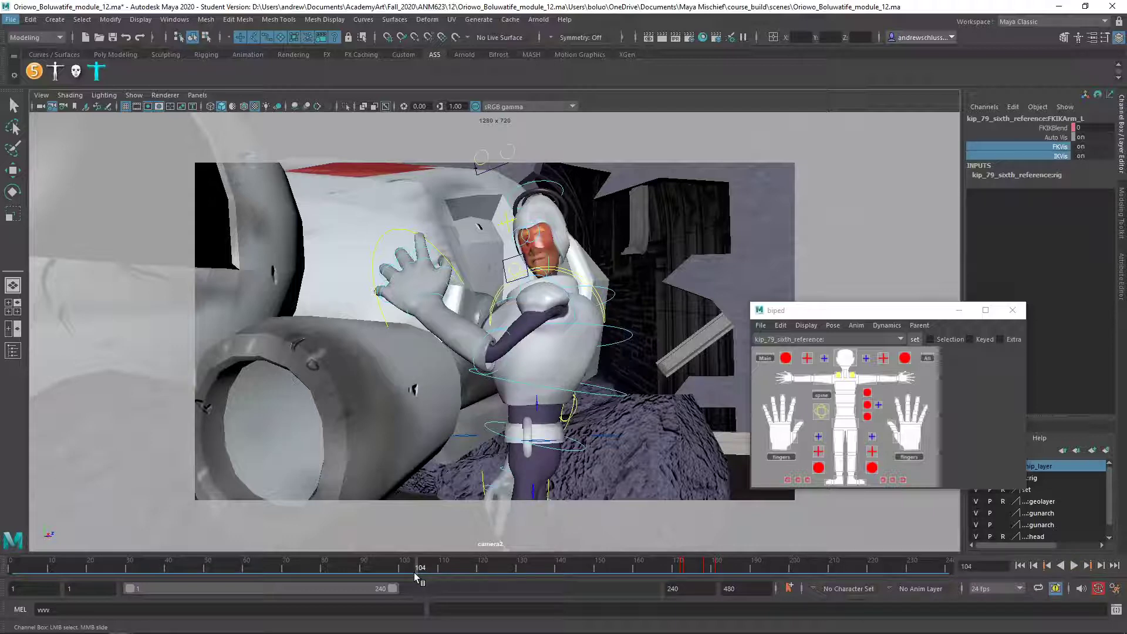